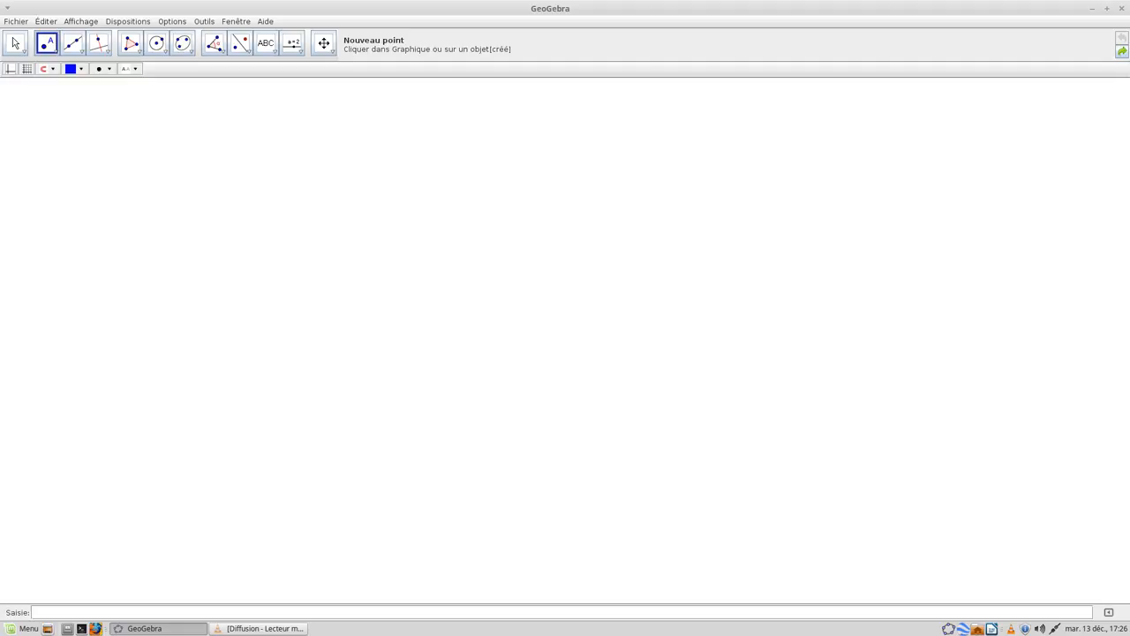
Draw a steep line through two freely placed points in the blank drawing area and undo it
left_click(131, 42)
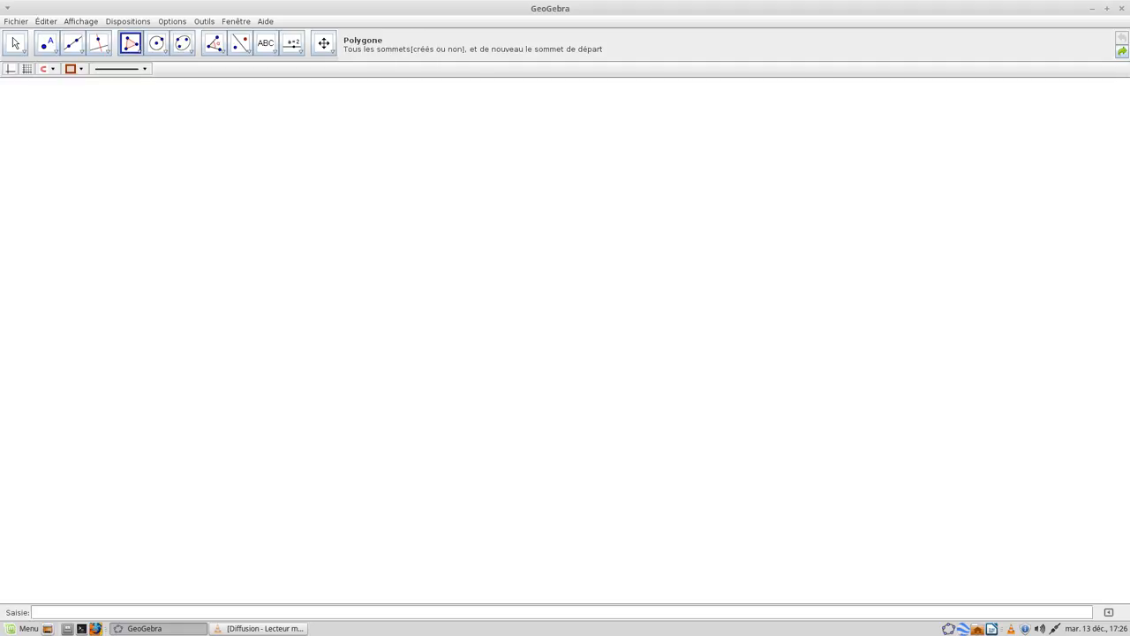
left_click(73, 42)
left_click(138, 51)
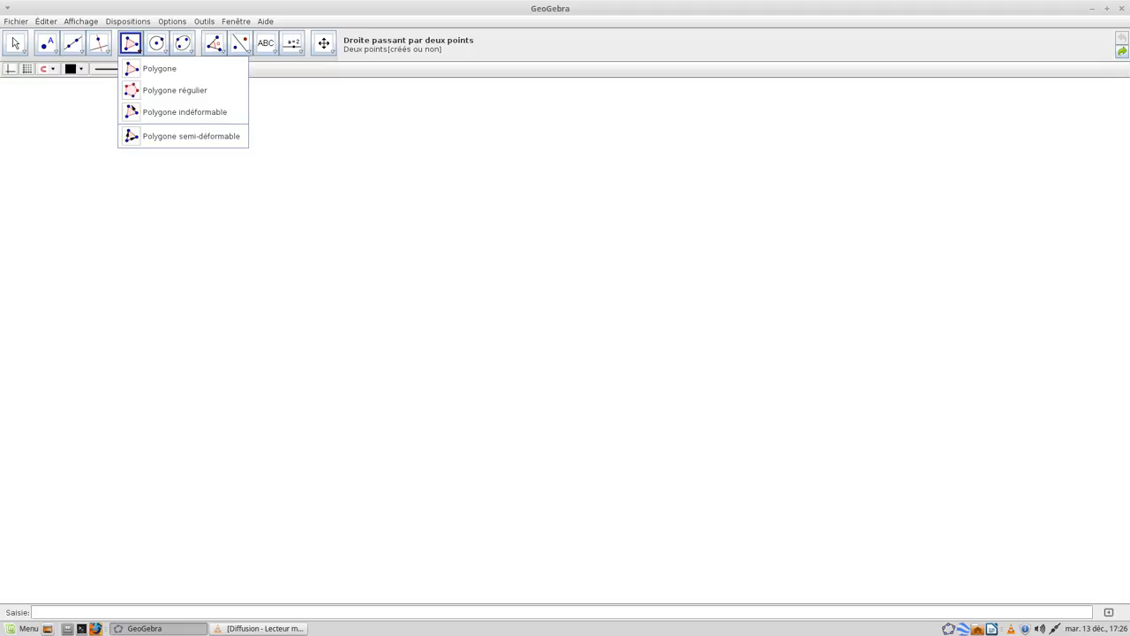
mouse_move(80, 50)
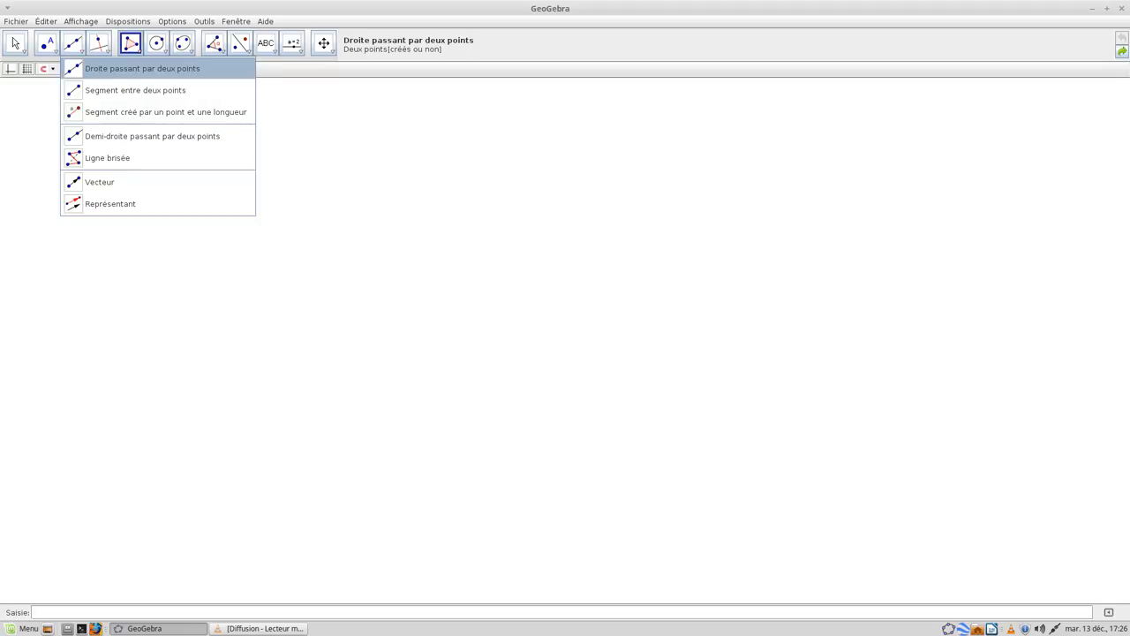
left_click(133, 68)
left_click(113, 313)
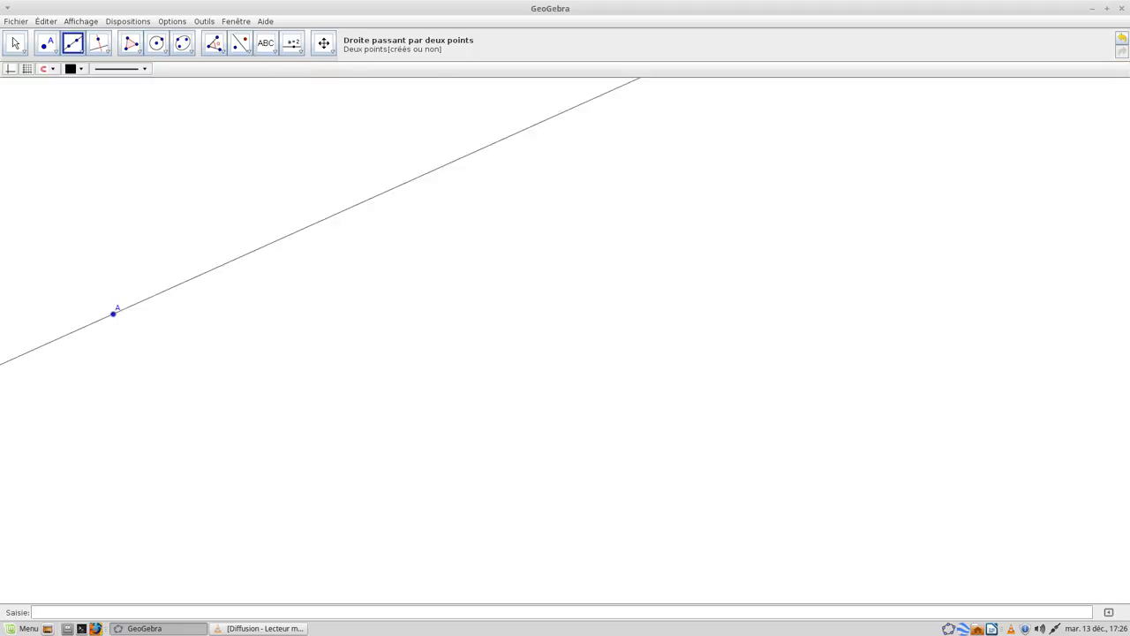
left_click(140, 217)
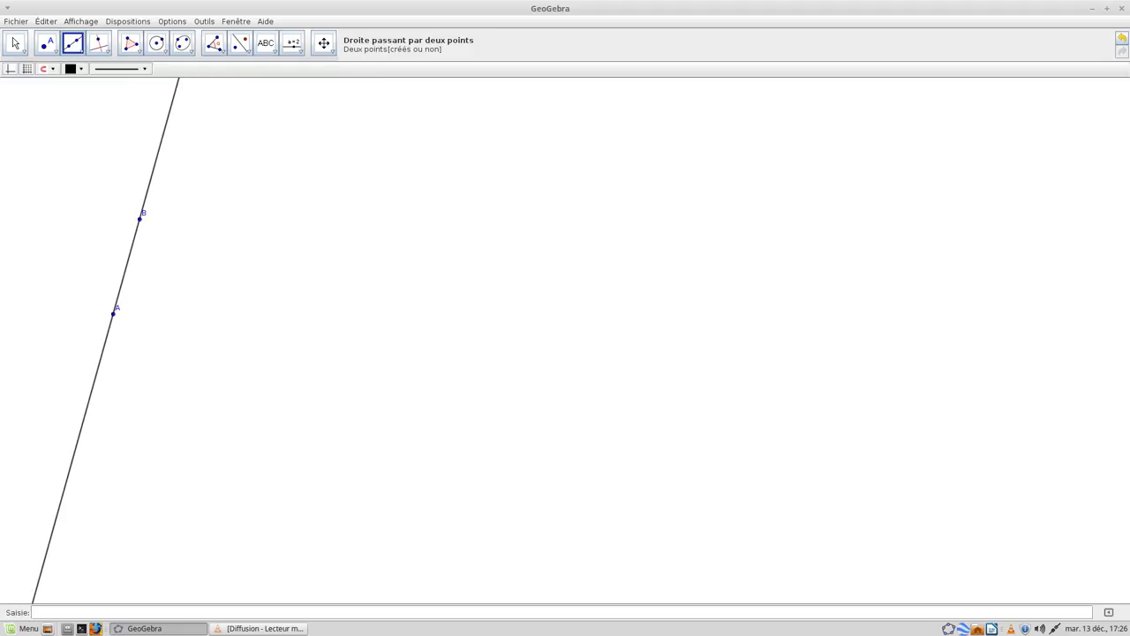
key("ctrl+z")
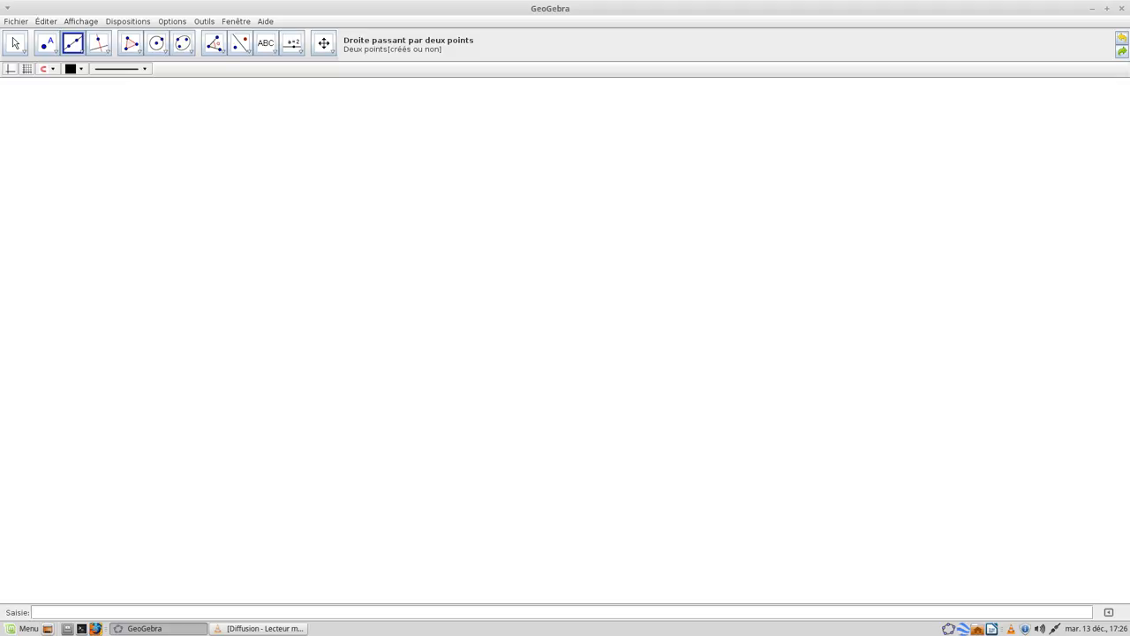
Create a horizontal segment of length 4 from a freely placed starting point
left_click(77, 51)
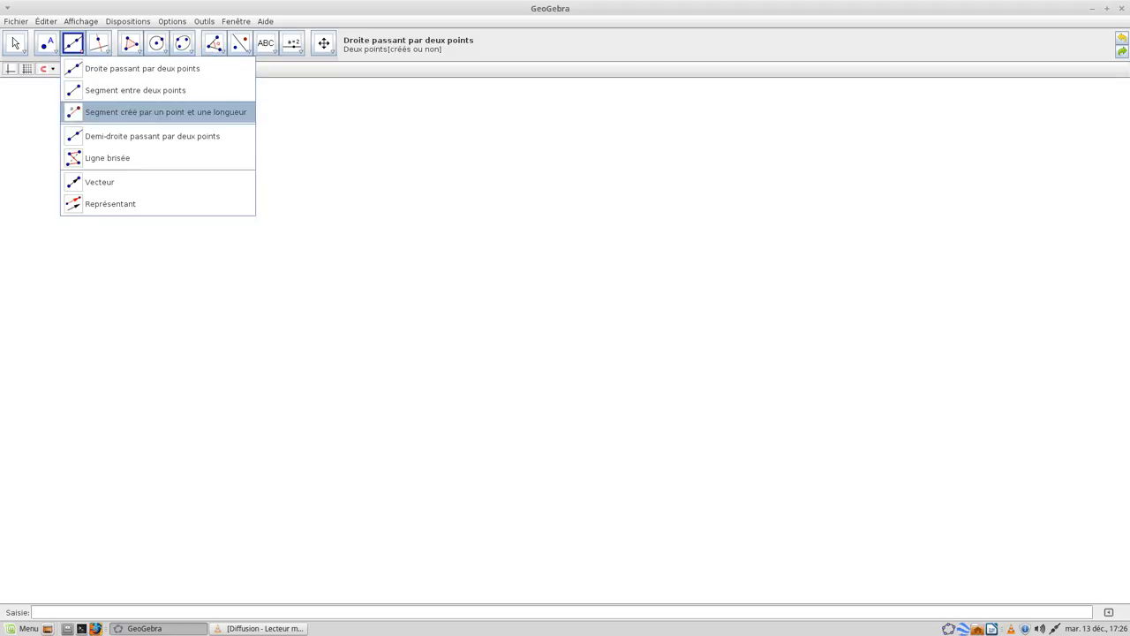
left_click(165, 112)
left_click(158, 241)
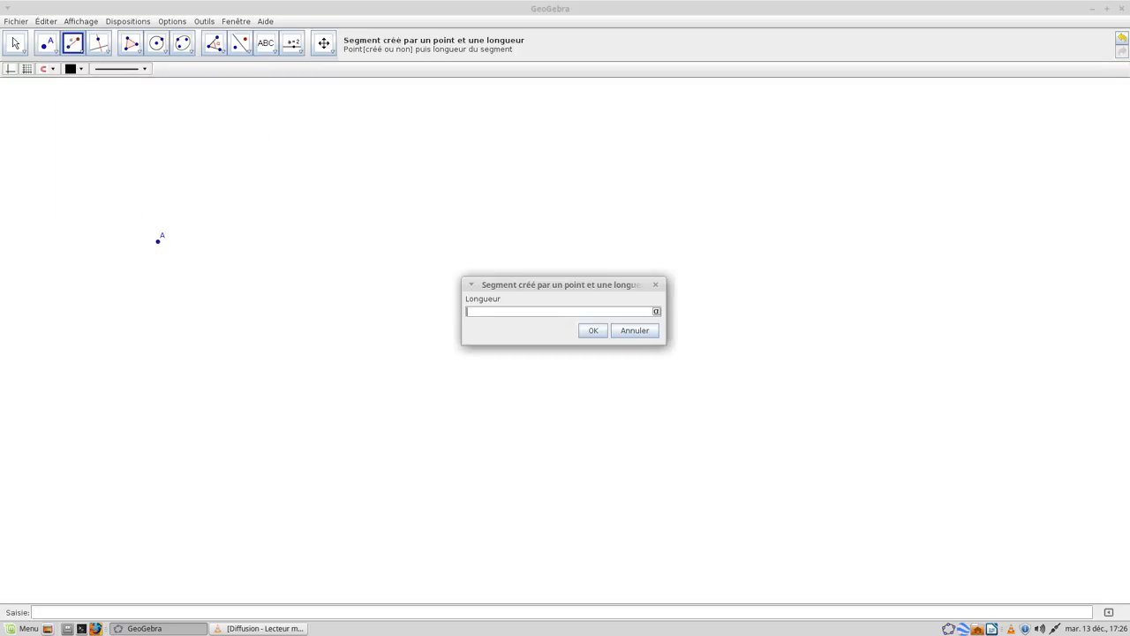
type("4")
key("Return")
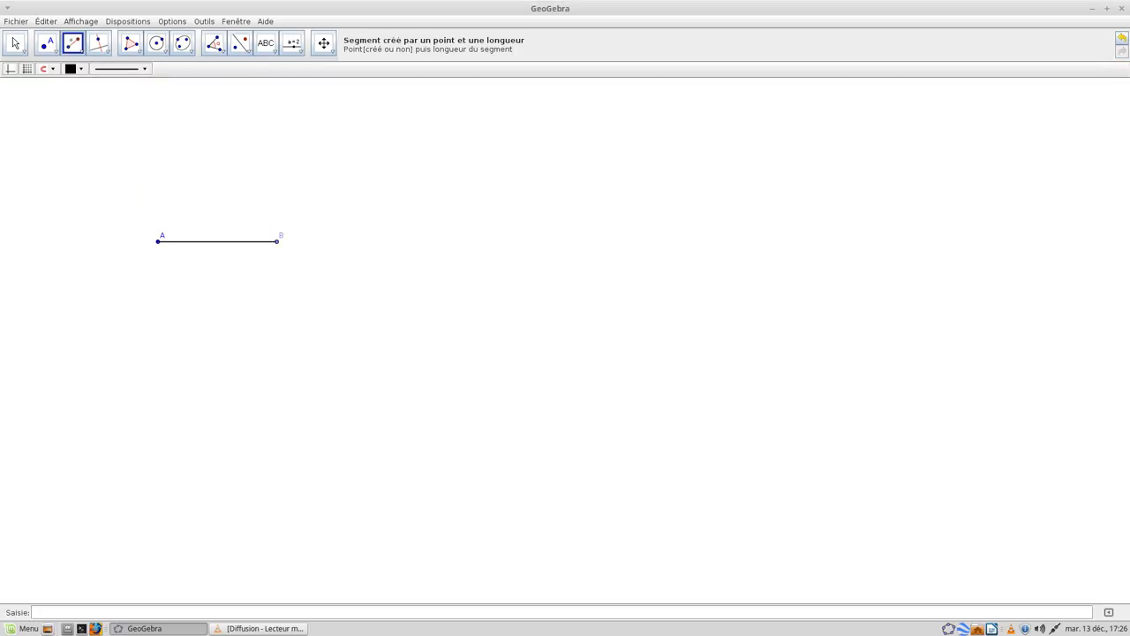
Cancel the new length entry and delete the extra point on the segment along with the segment and its endpoints
left_click(15, 42)
left_click(221, 241)
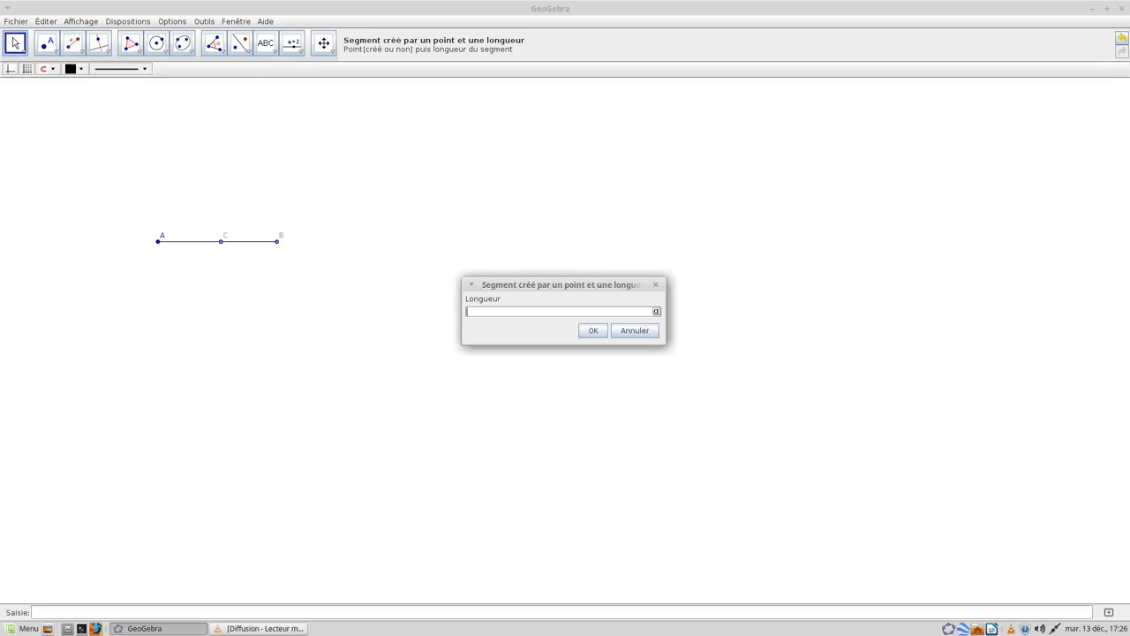
key("Escape")
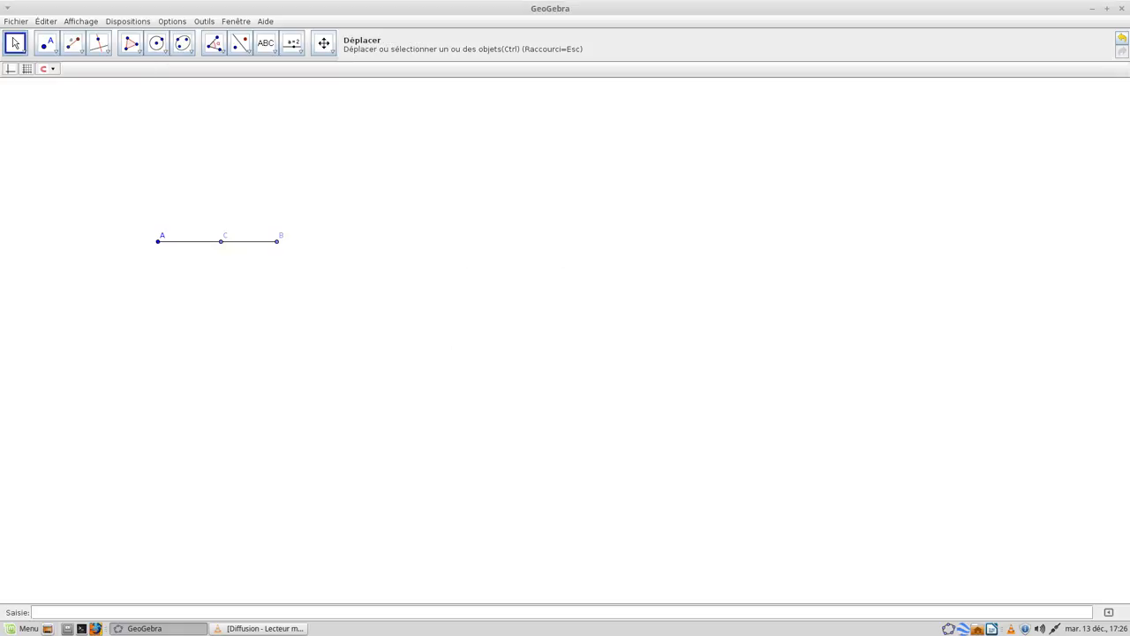
left_click(221, 241)
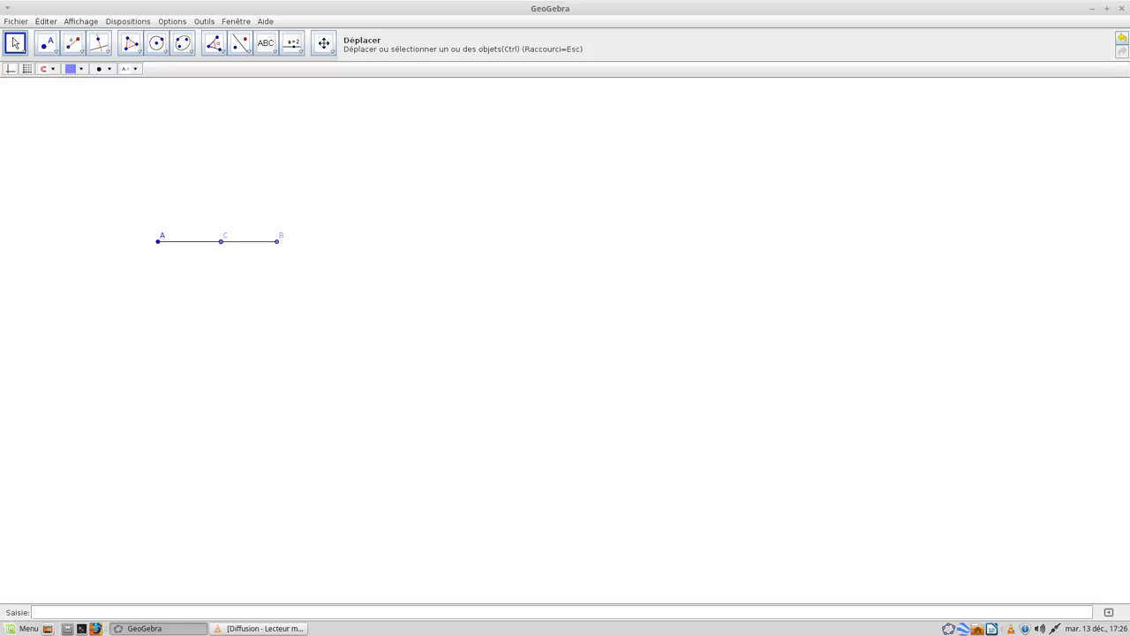
key("Delete")
left_click(221, 241)
key("Delete")
left_click(276, 241)
key("Delete")
key("Delete")
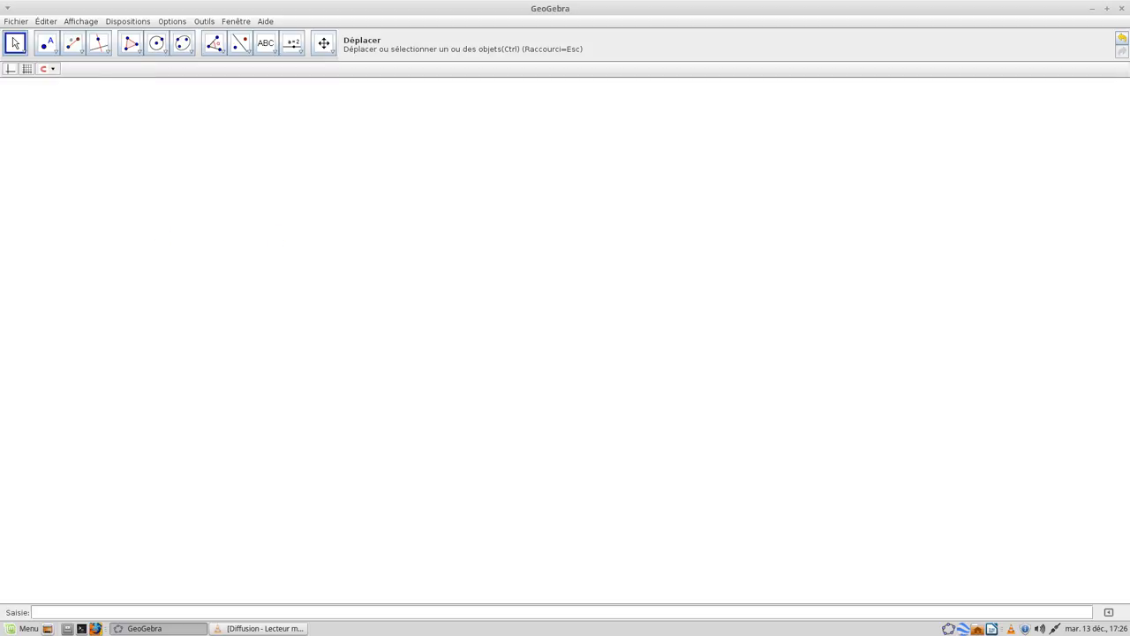
Show the grid and draw a circle by its centre and a point 3 squares right and 2 squares up from it
left_click(72, 43)
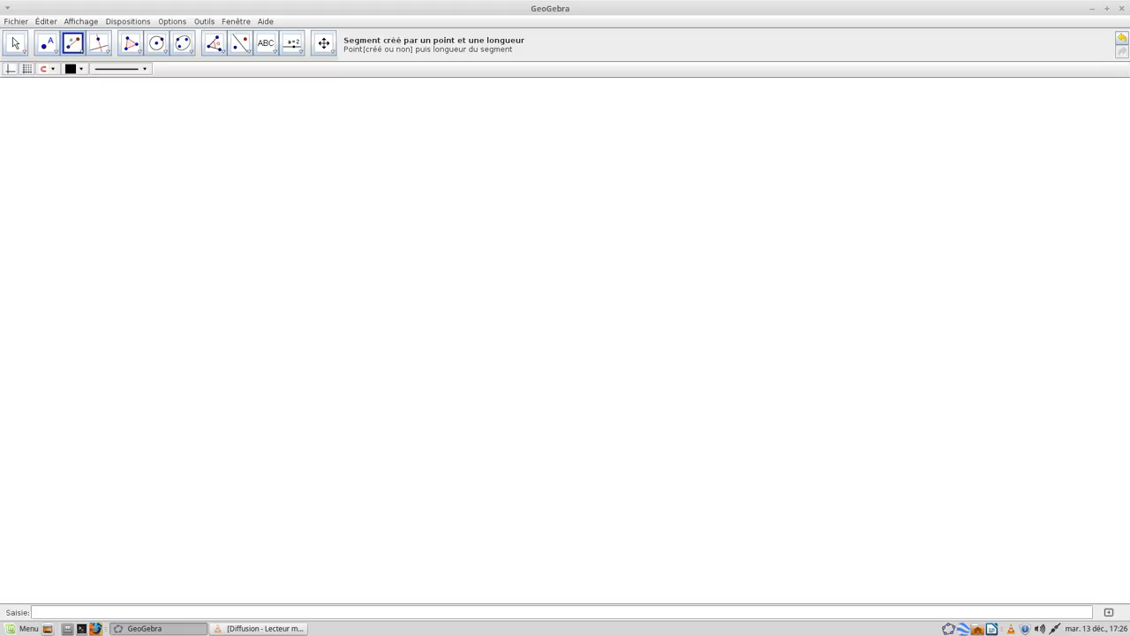
left_click(28, 68)
left_click(81, 51)
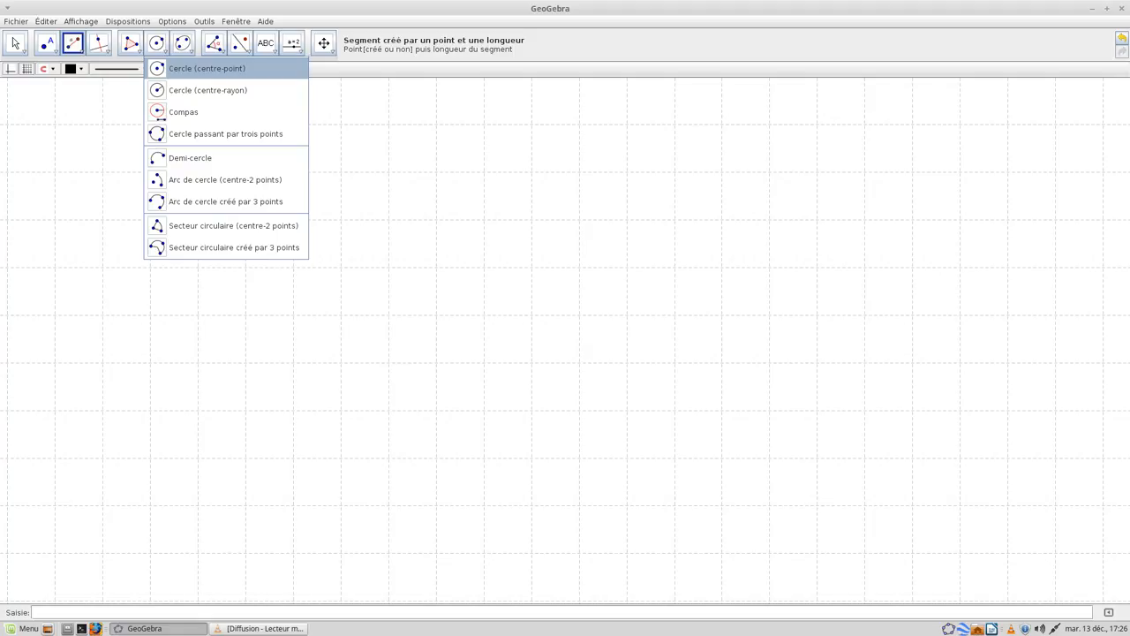
left_click(206, 68)
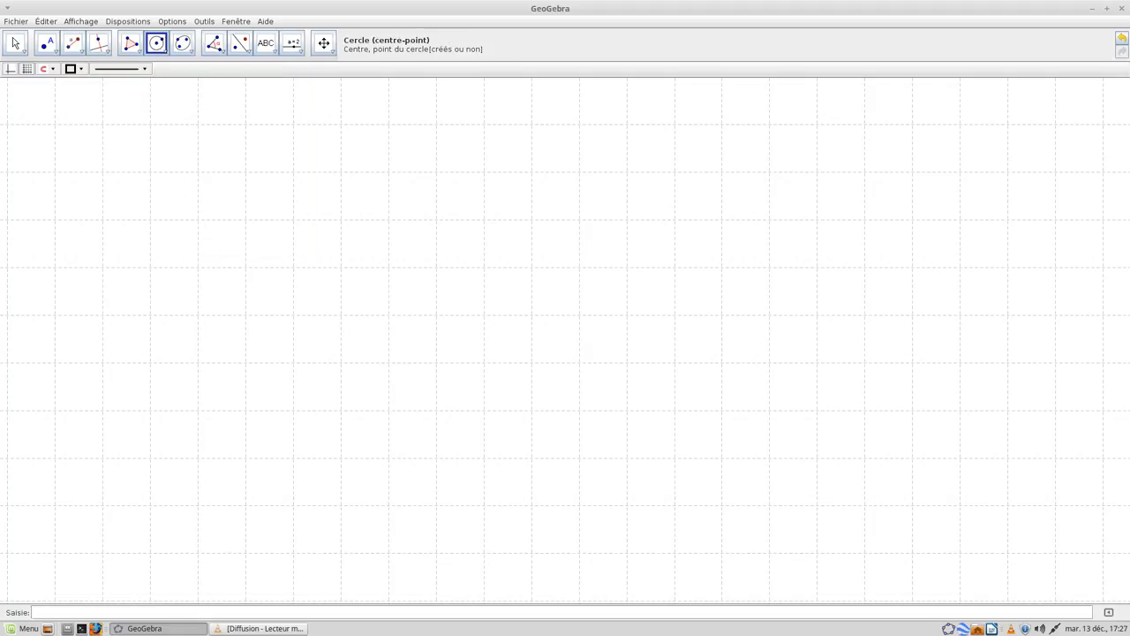
left_click(436, 219)
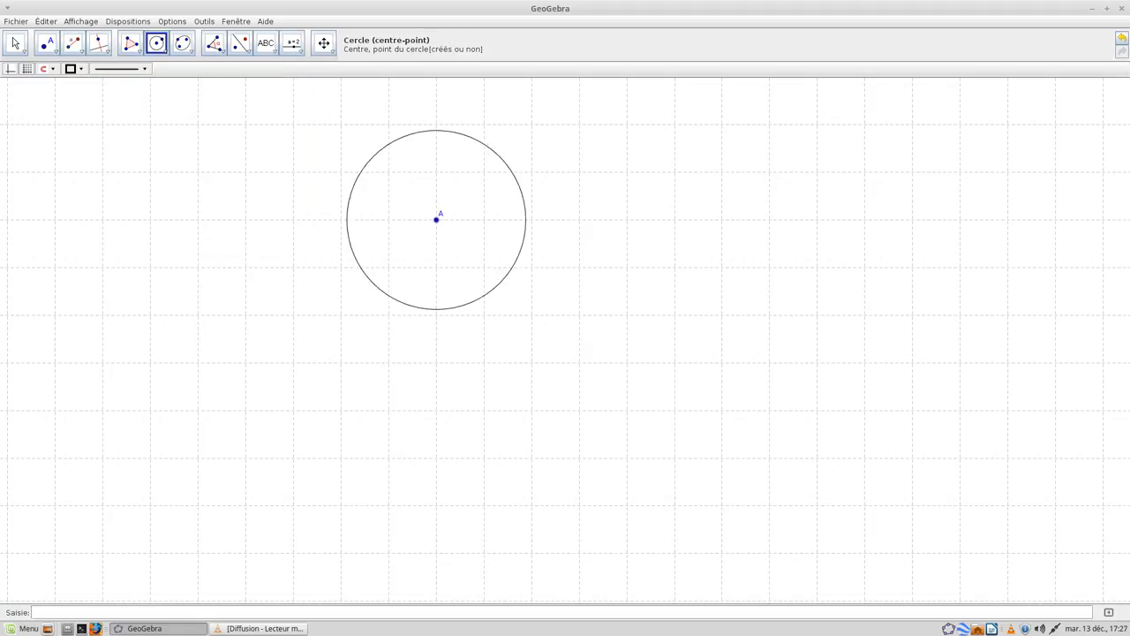
left_click(580, 124)
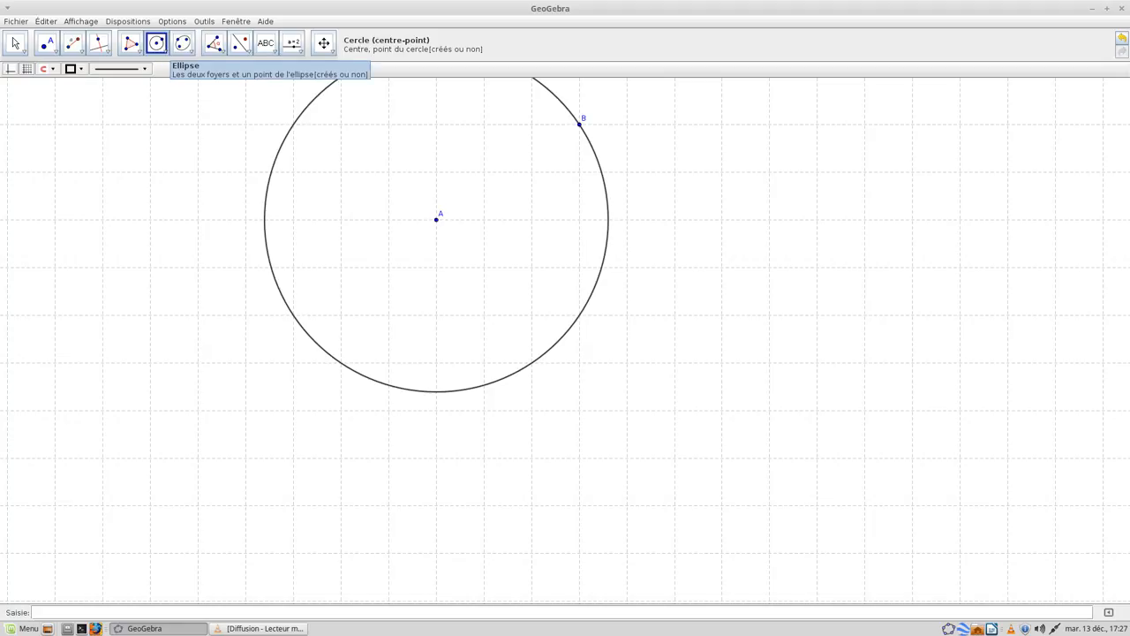
Draw a horizontal chord 4 grid squares long between two points on the upper part of the circle
left_click(324, 42)
left_click_drag(371, 203, 391, 276)
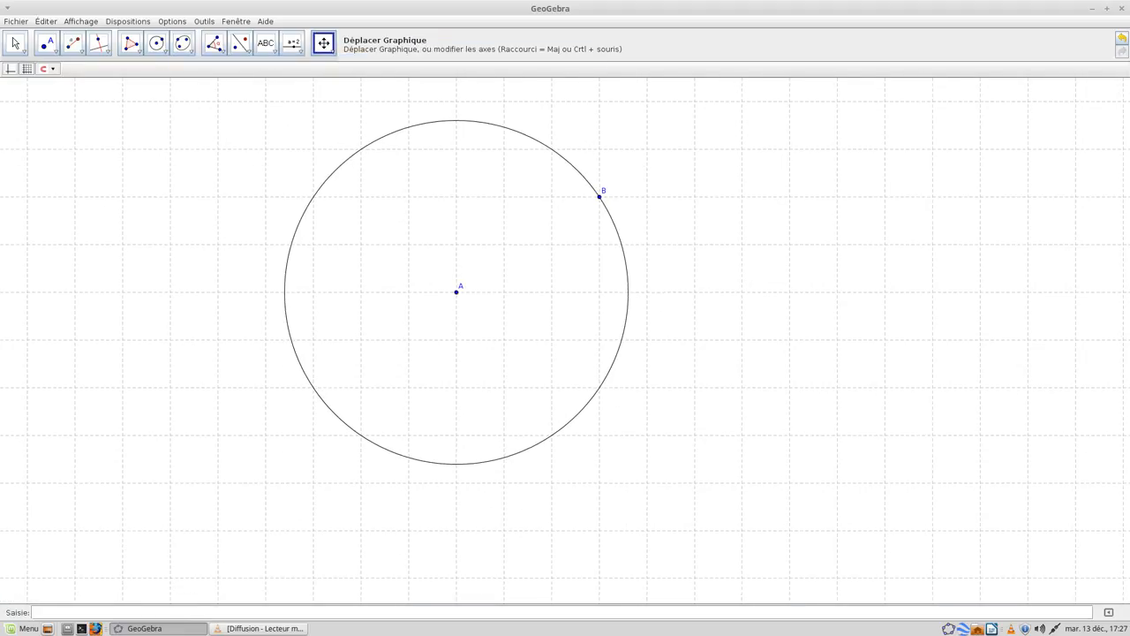
left_click(73, 42)
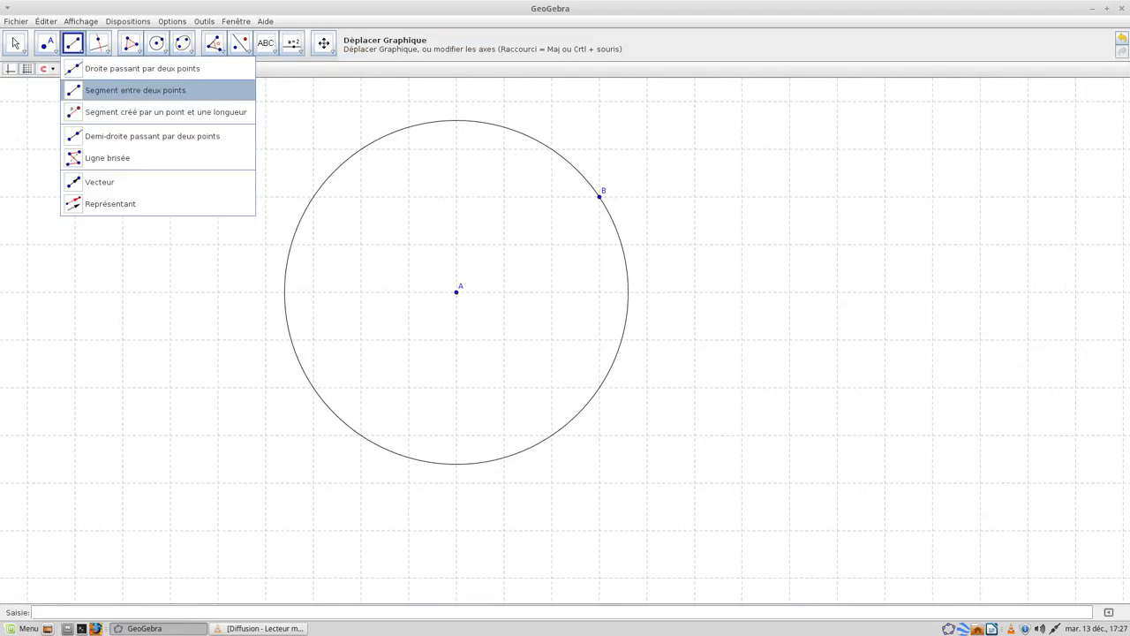
left_click(115, 86)
left_click(361, 148)
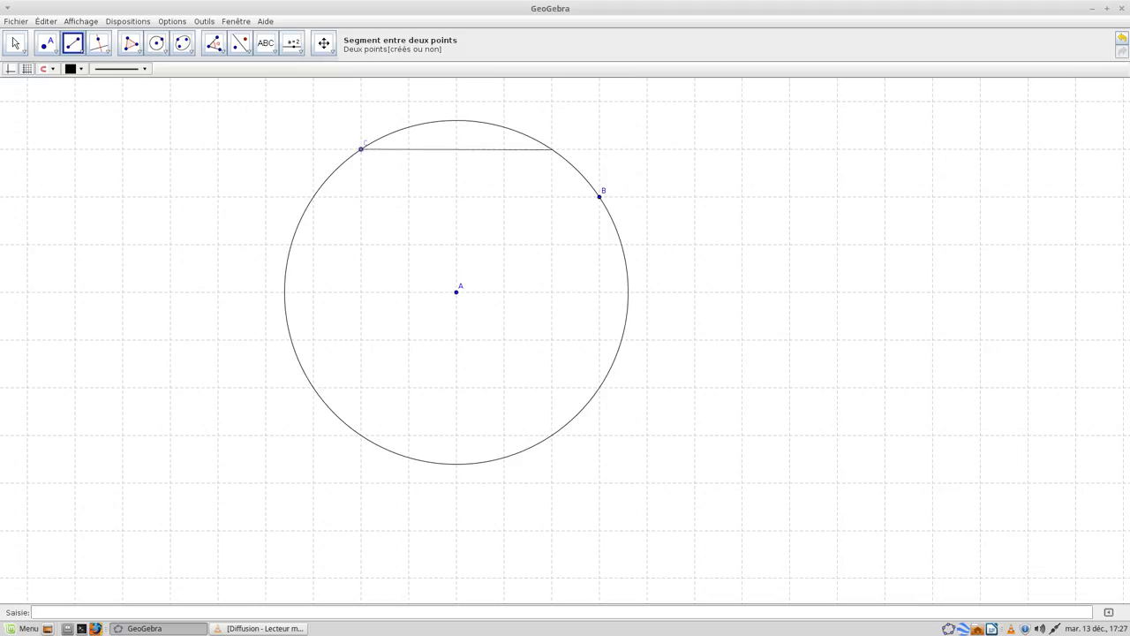
left_click(552, 149)
Draw a diameter as two segments, joining centre A to the grid intersections at the circle's upper left and lower right
left_click(314, 196)
left_click(456, 291)
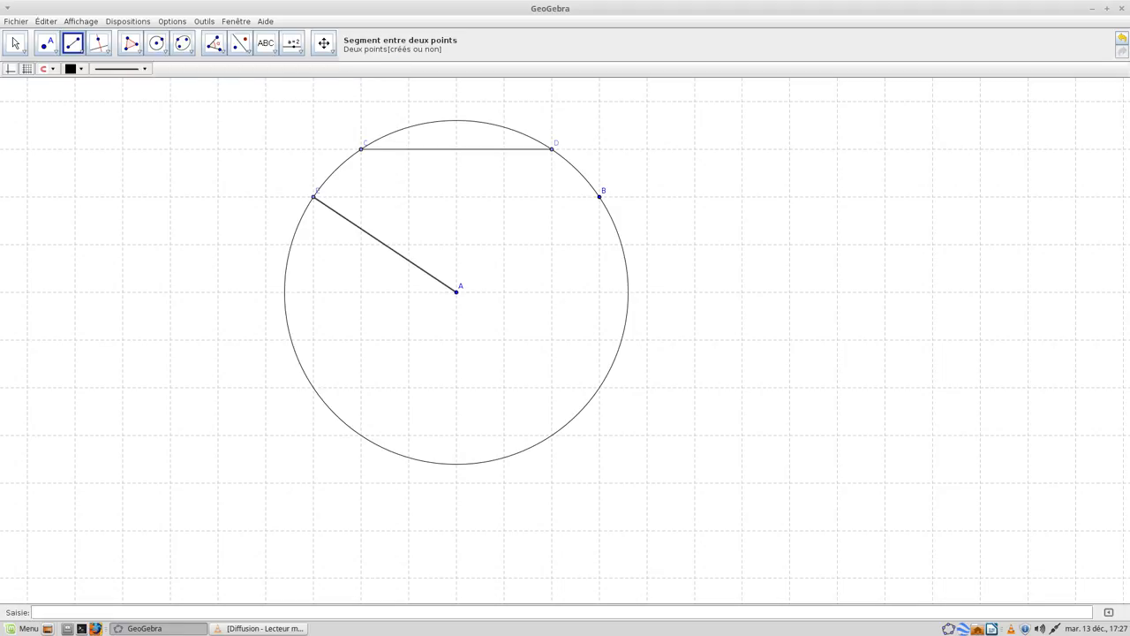
left_click(455, 291)
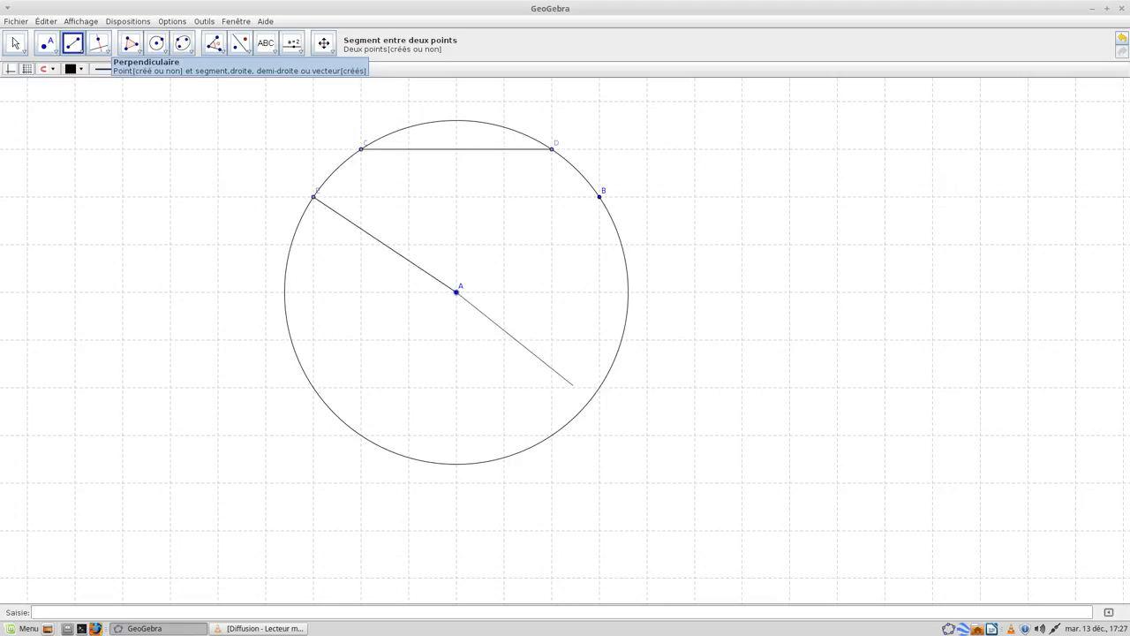
left_click(599, 386)
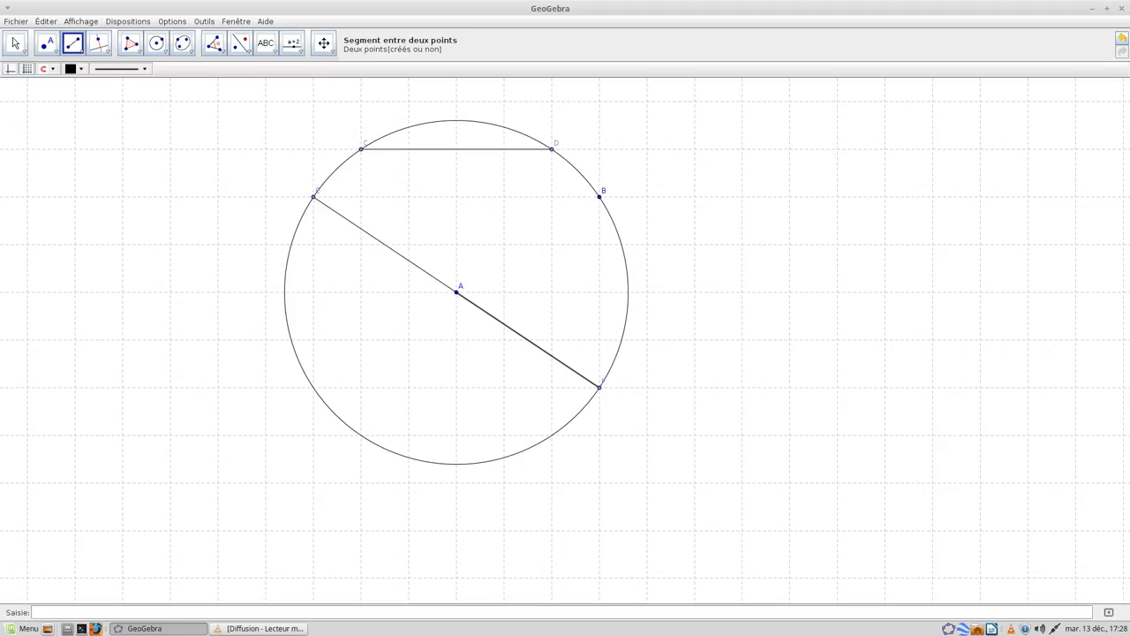
Move the view to an empty area of the grid beside the circle
left_click(324, 43)
mouse_move(530, 309)
left_mouse_down()
mouse_move(255, 311)
mouse_move(242, 297)
mouse_move(259, 293)
left_mouse_up()
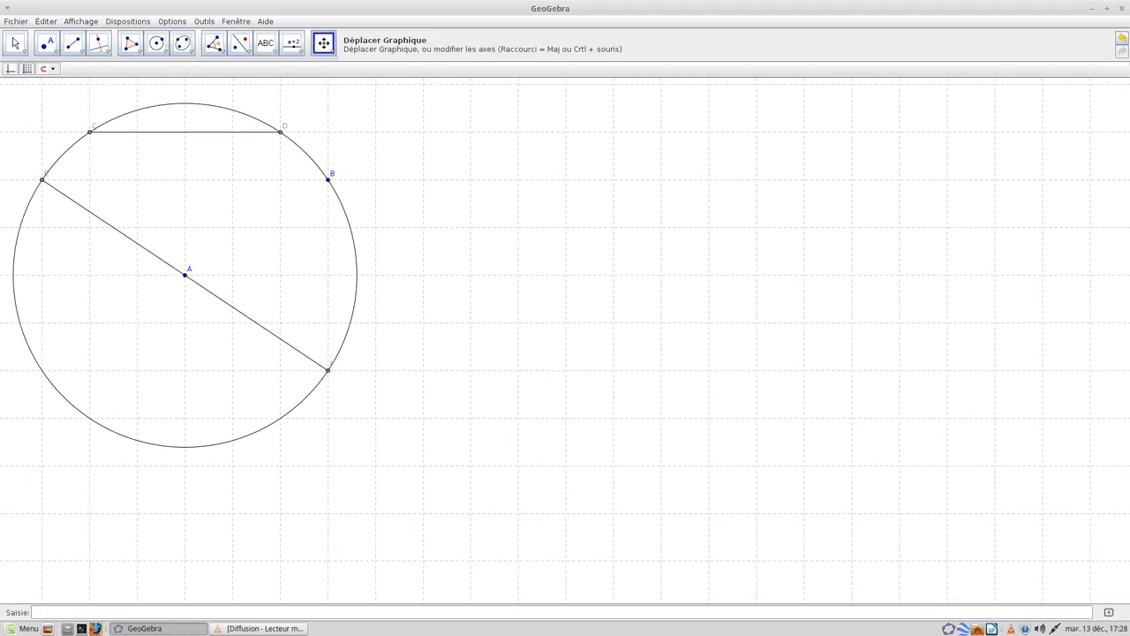
left_click_drag(653, 300, 235, 338)
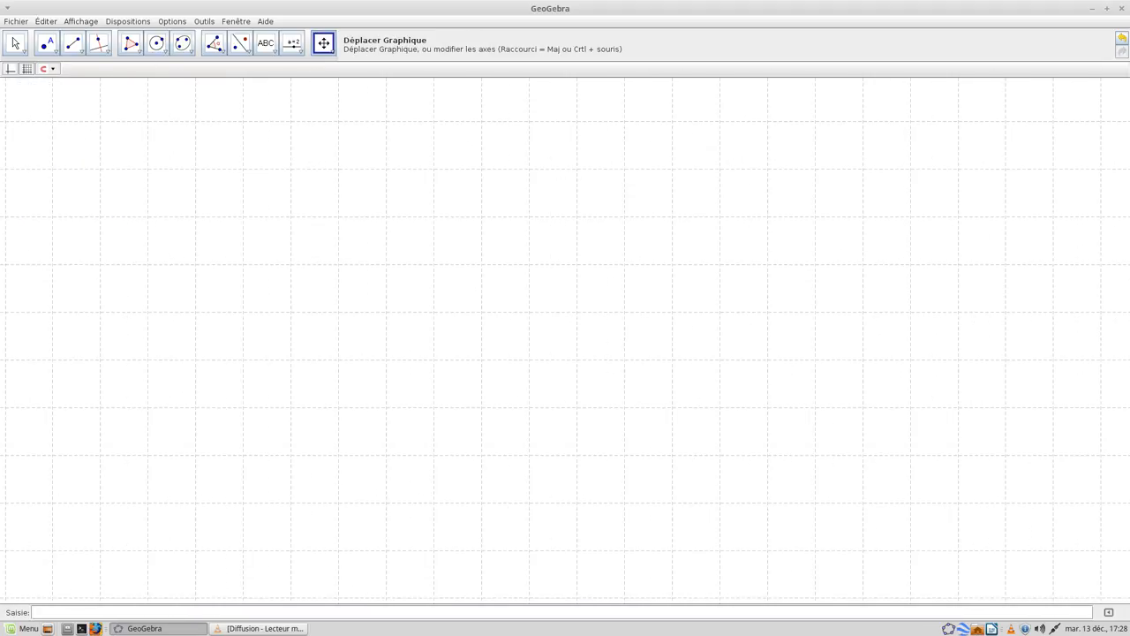
left_click(214, 43)
left_click(156, 43)
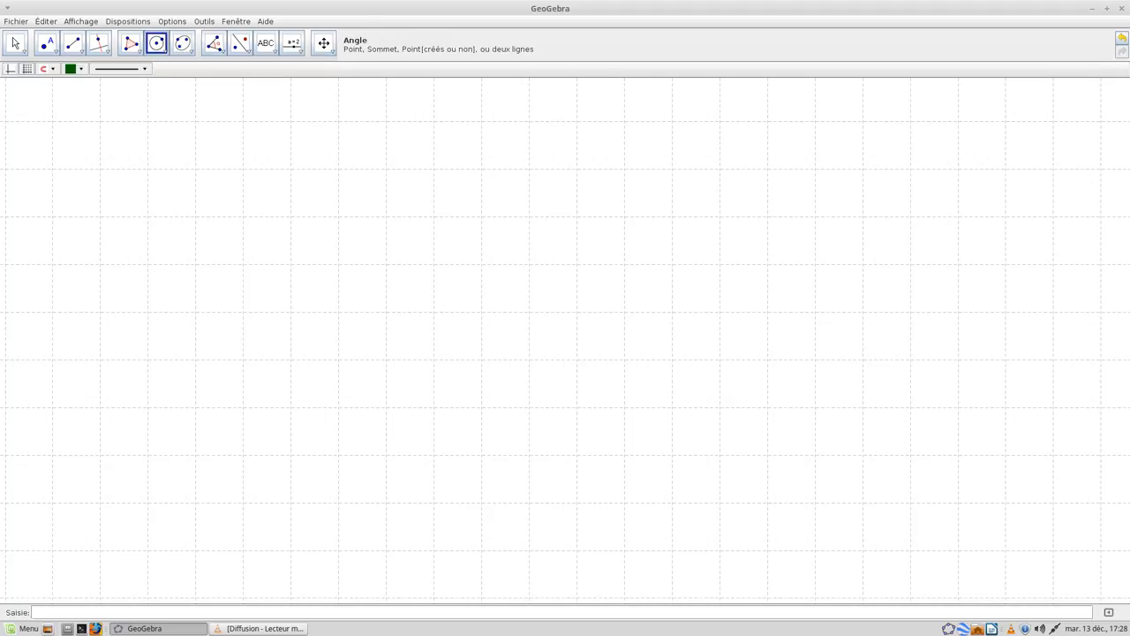
left_click(131, 44)
left_click(99, 44)
left_click(73, 43)
left_click(47, 43)
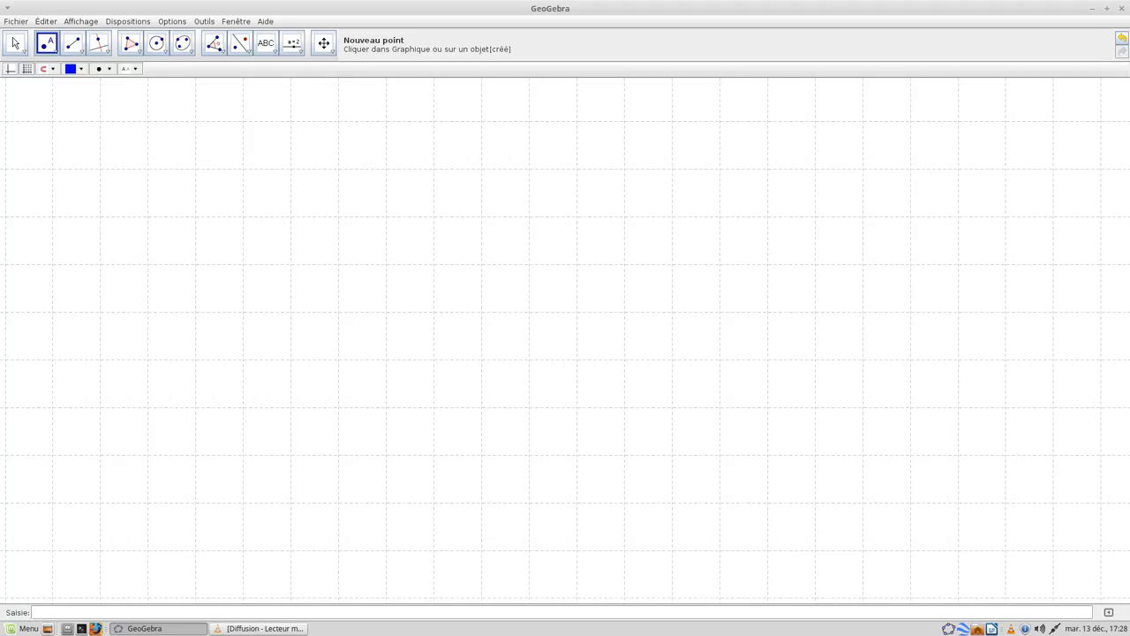
left_click(130, 43)
left_click(99, 43)
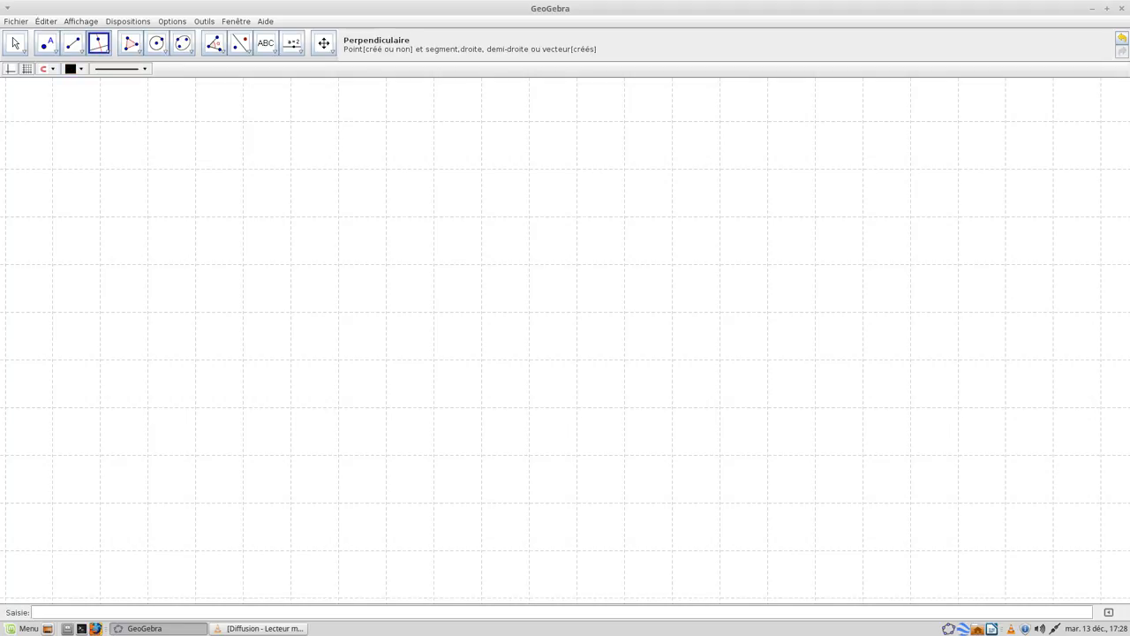
left_click(73, 43)
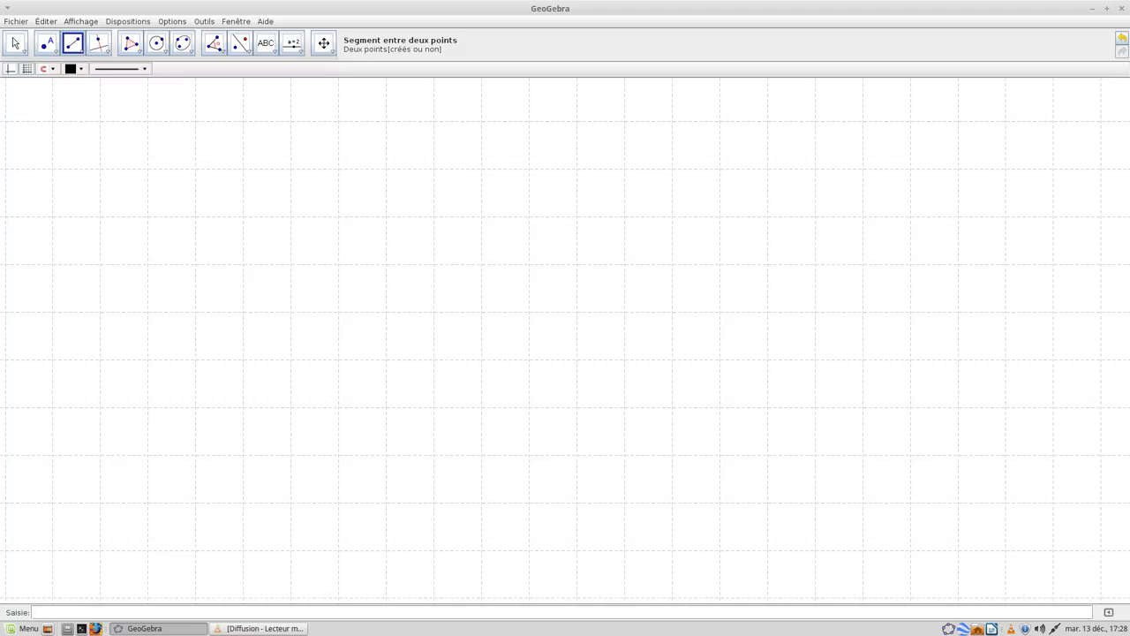
Draw a triangle from three segments, with a horizontal base 6 grid squares long and its apex 3 squares above the base's midpoint
left_click(324, 43)
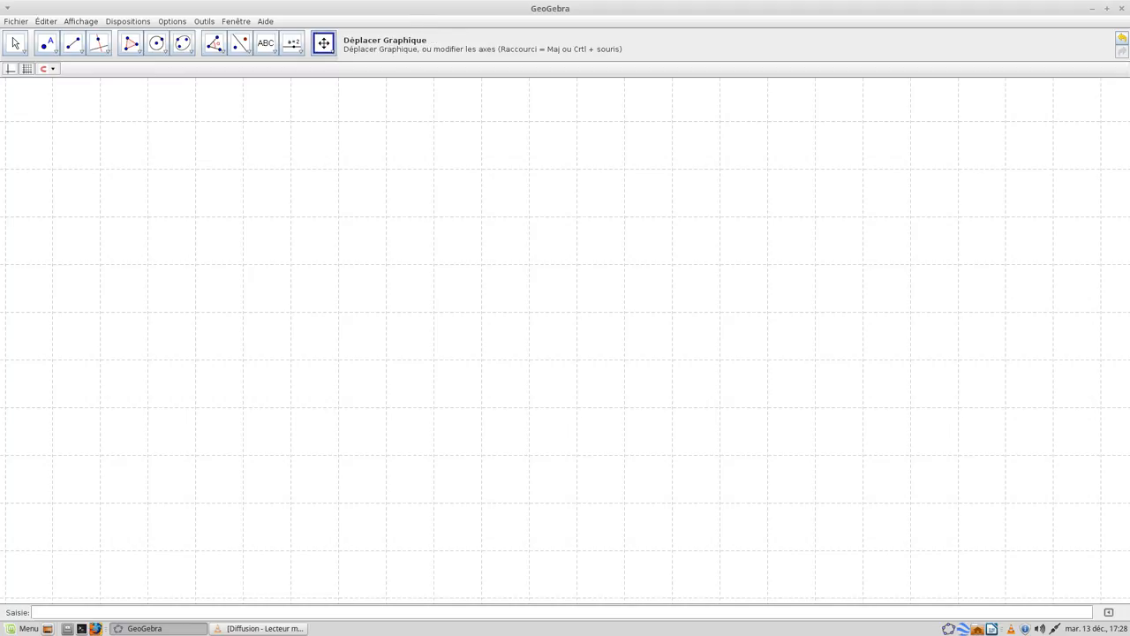
left_click_drag(441, 264, 507, 297)
left_click(73, 44)
left_click(166, 294)
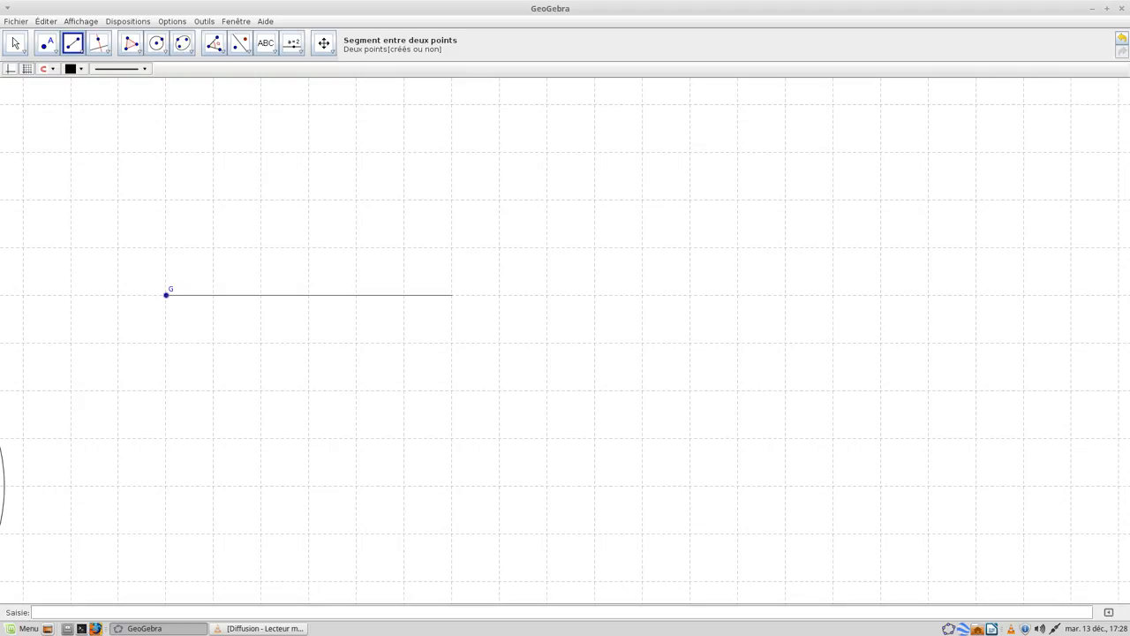
left_click(452, 294)
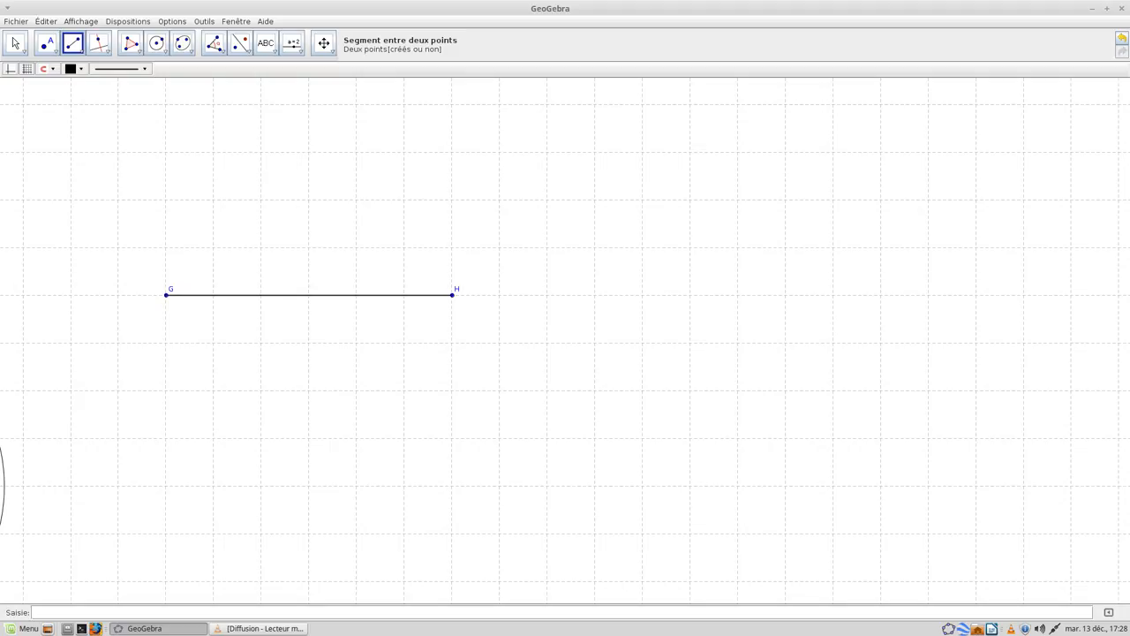
left_click(452, 295)
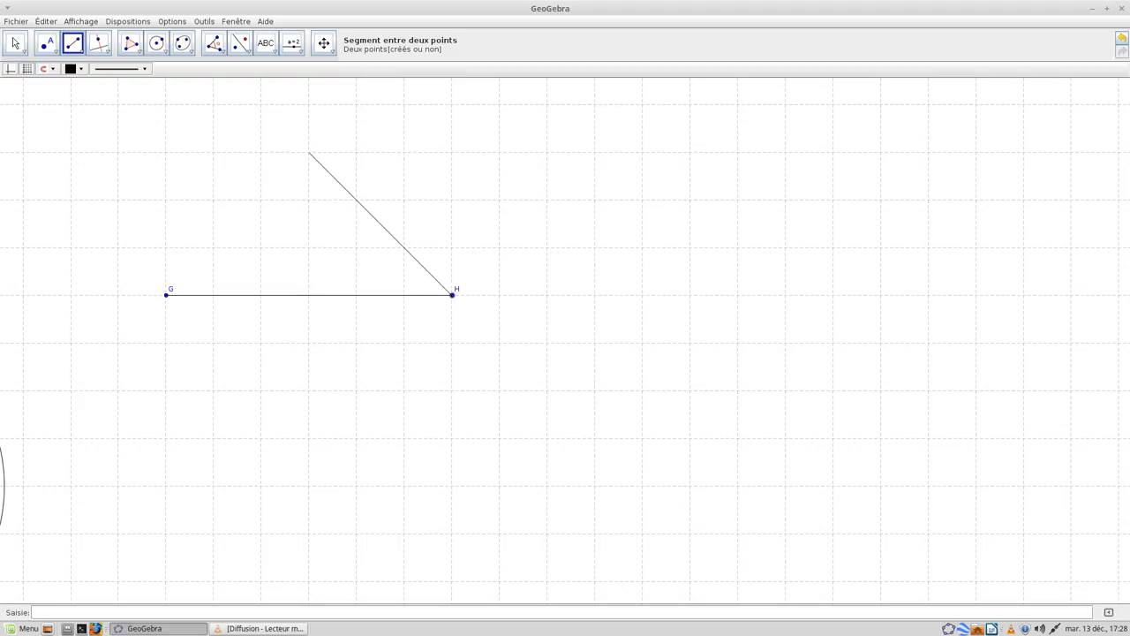
left_click(309, 153)
left_click(166, 294)
left_click(310, 153)
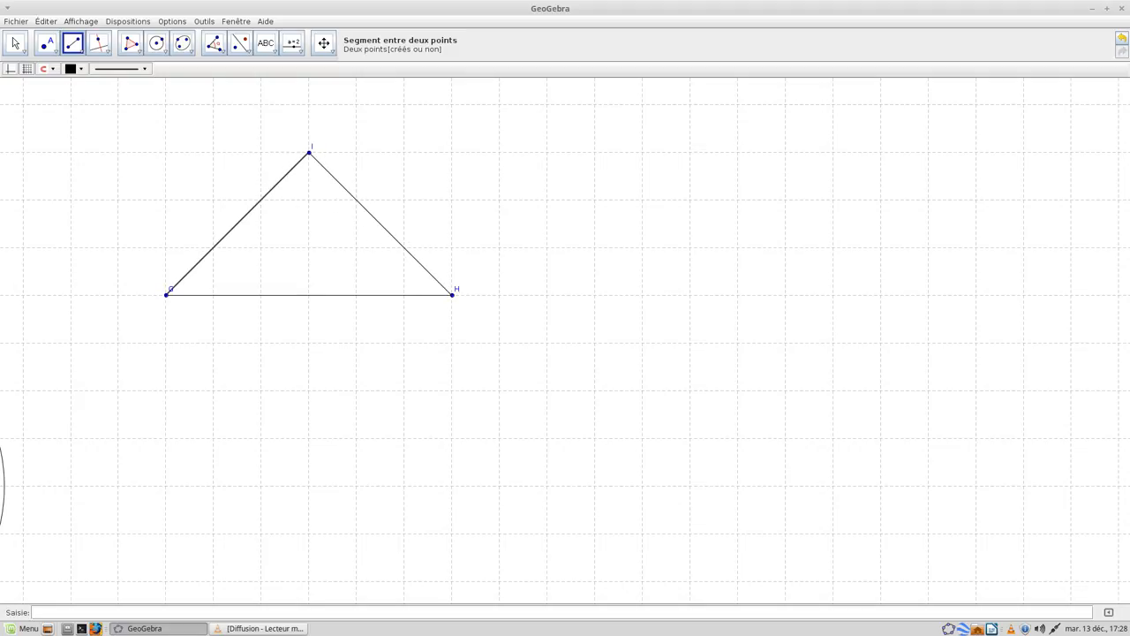
Place two points about 7.2 units apart beside the triangle, level with its apex, and display the distance between them
left_click(292, 44)
left_click(300, 51)
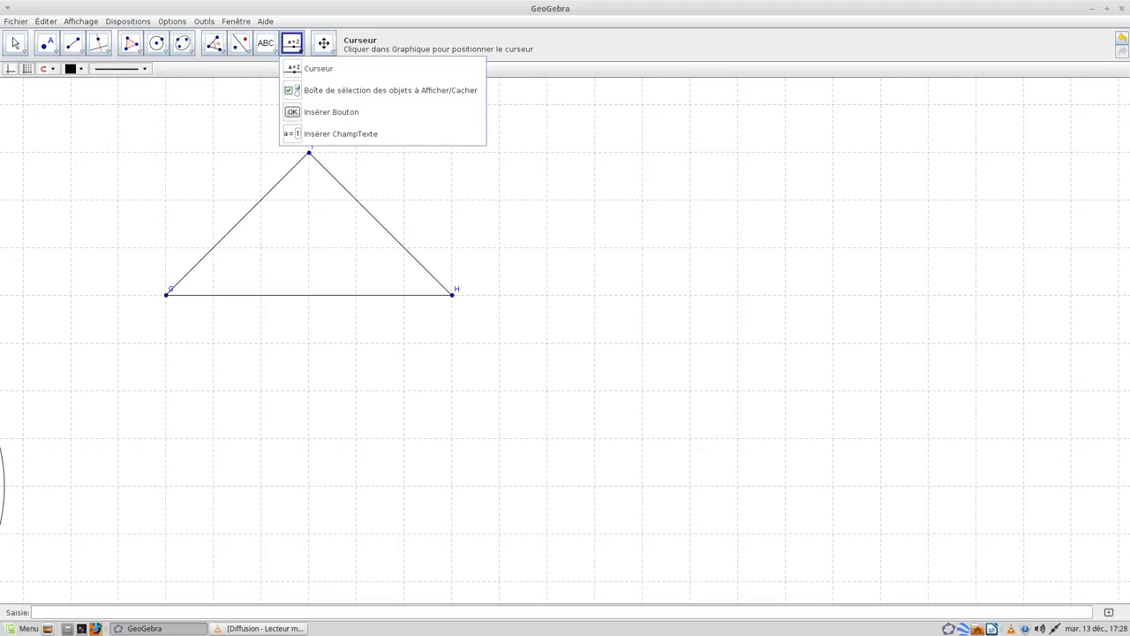
mouse_move(273, 51)
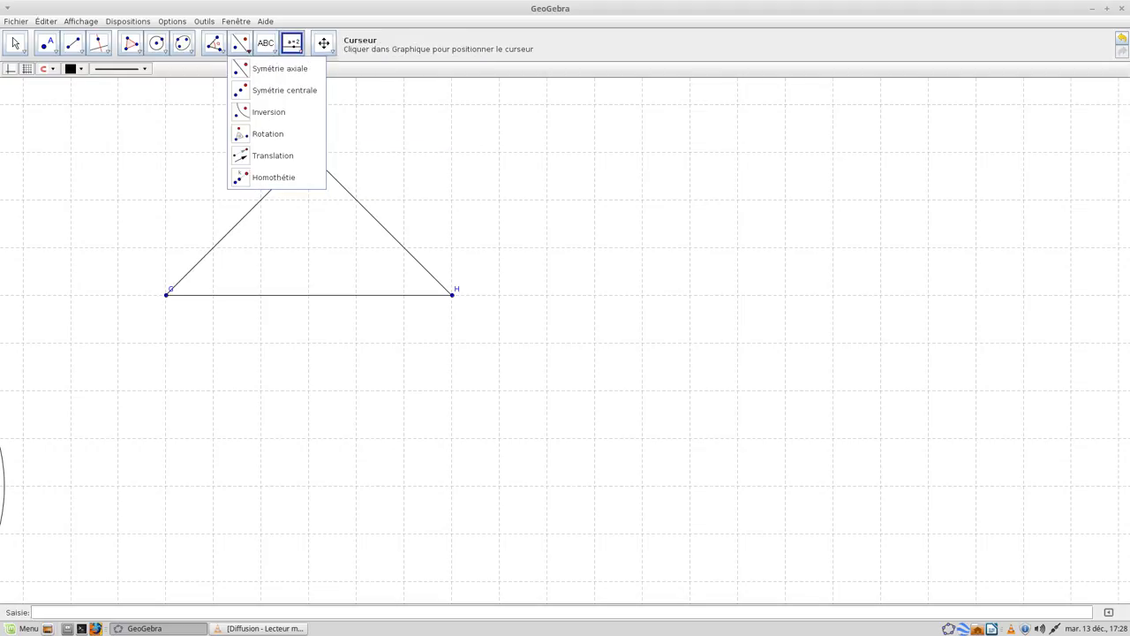
mouse_move(220, 50)
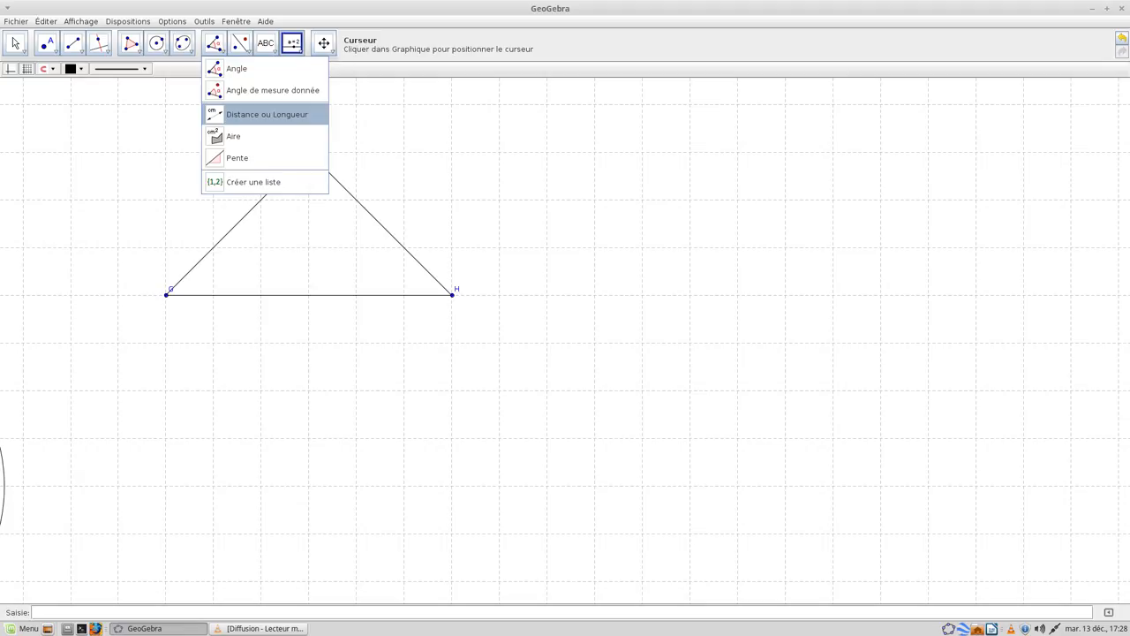
left_click(265, 114)
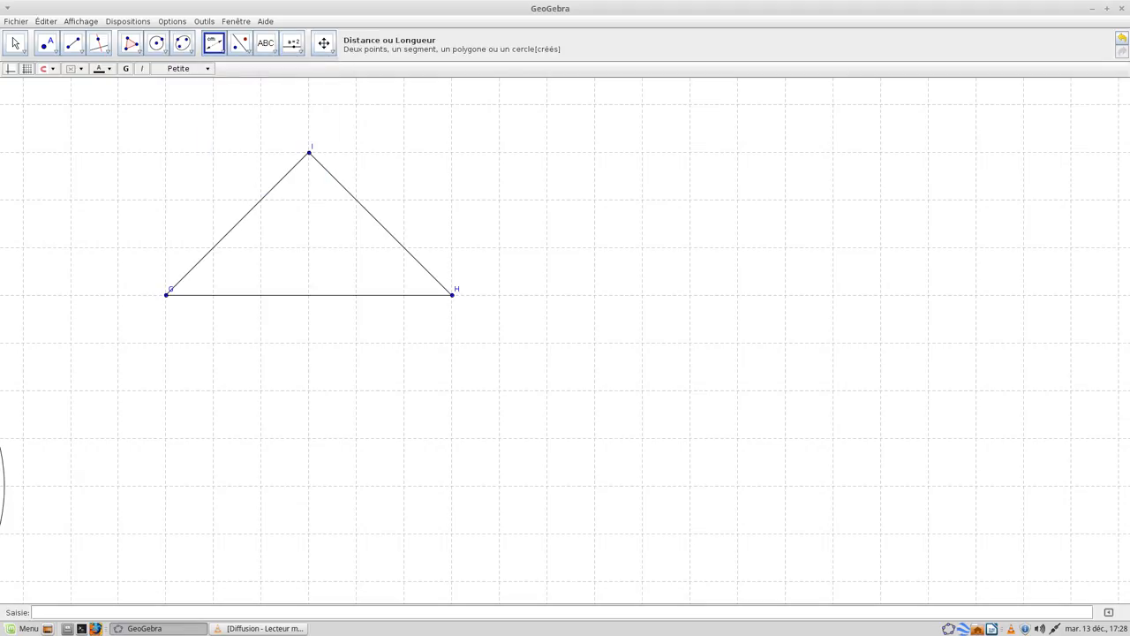
left_click(47, 42)
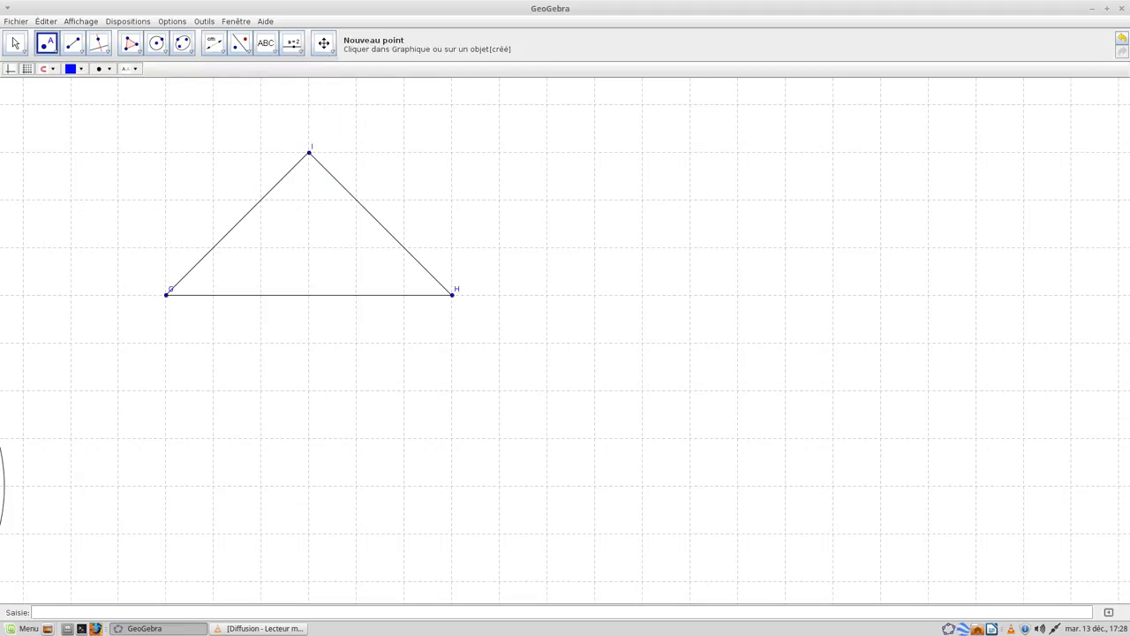
left_click(548, 152)
left_click(719, 152)
left_click(213, 43)
left_click(718, 152)
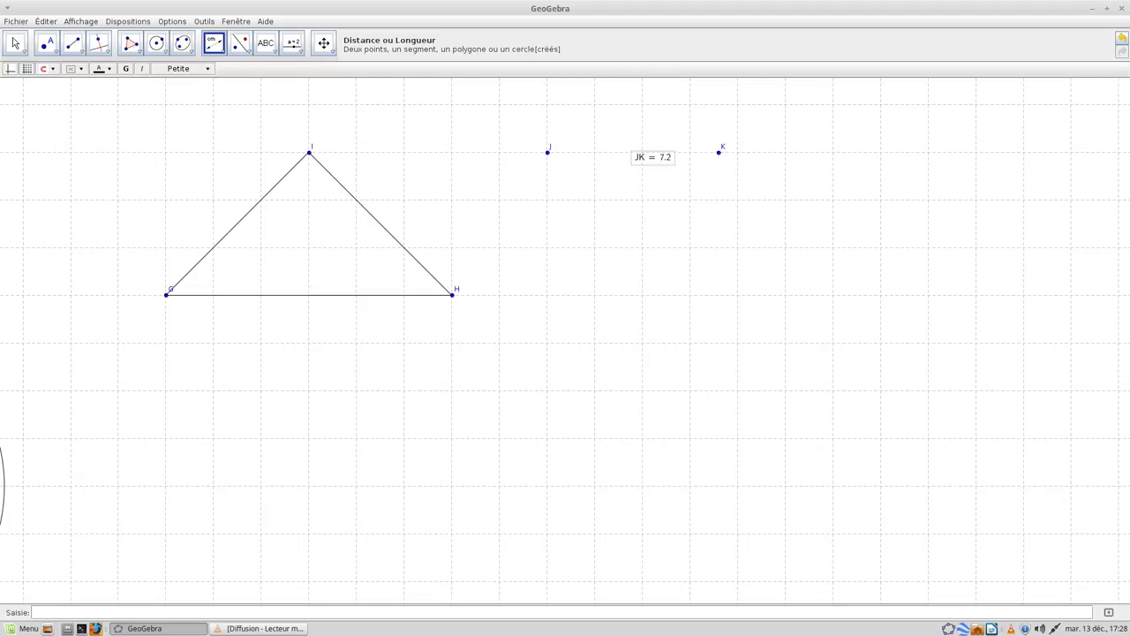
Display the length of each of the triangle's three sides
left_click(238, 224)
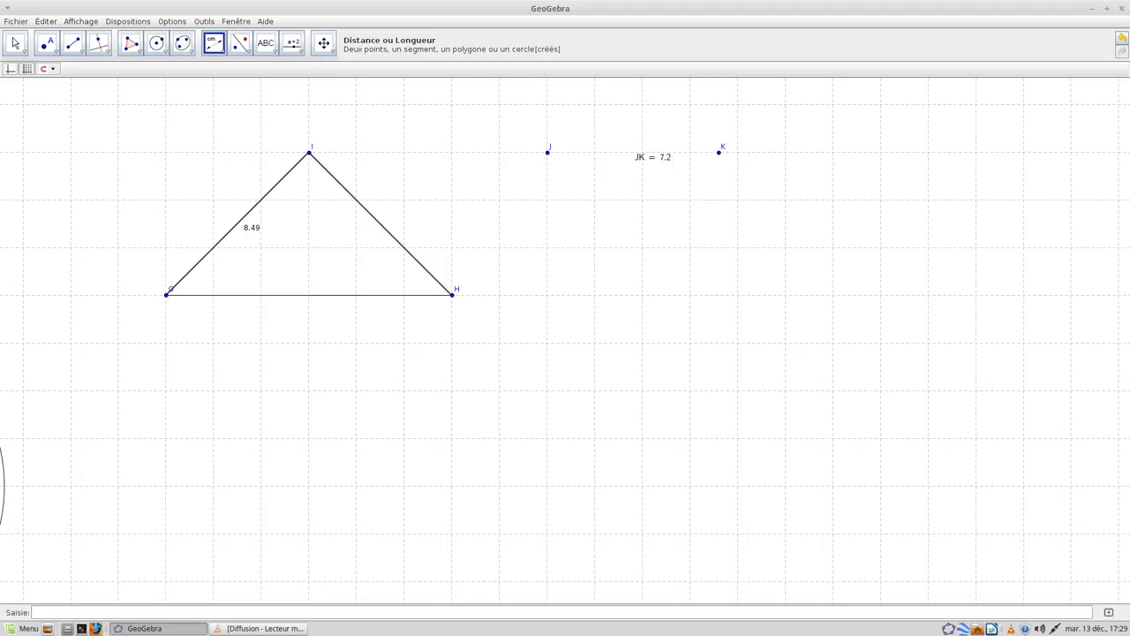
left_click(381, 223)
left_click(309, 295)
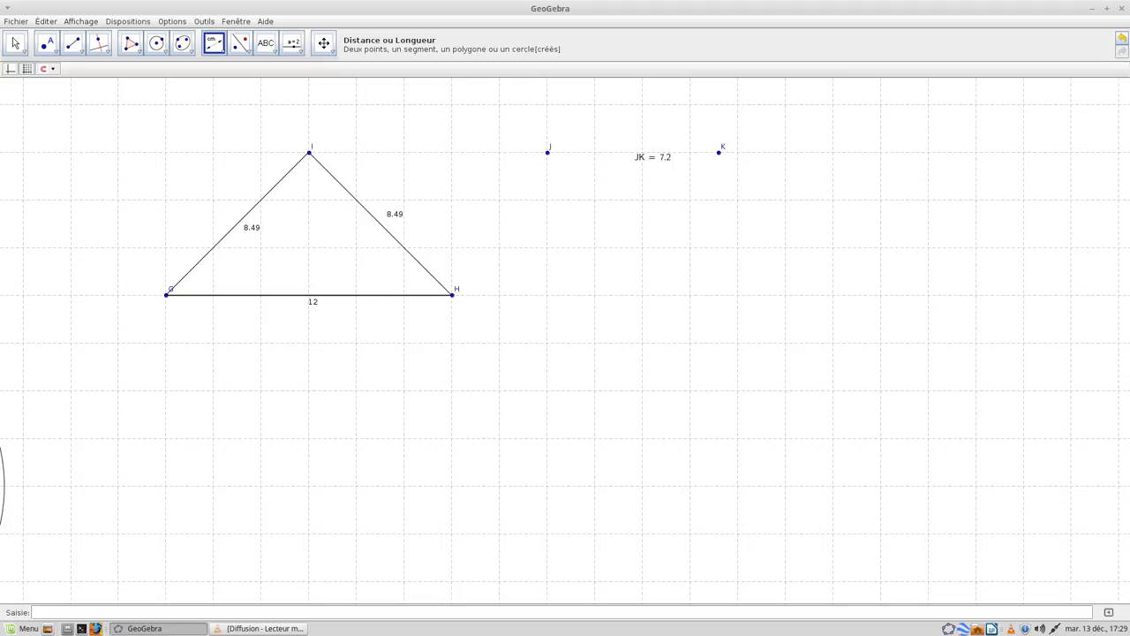
Move the view to an empty area of the grid away from the triangle
left_click(324, 43)
left_click_drag(566, 380, 324, 157)
left_click(293, 42)
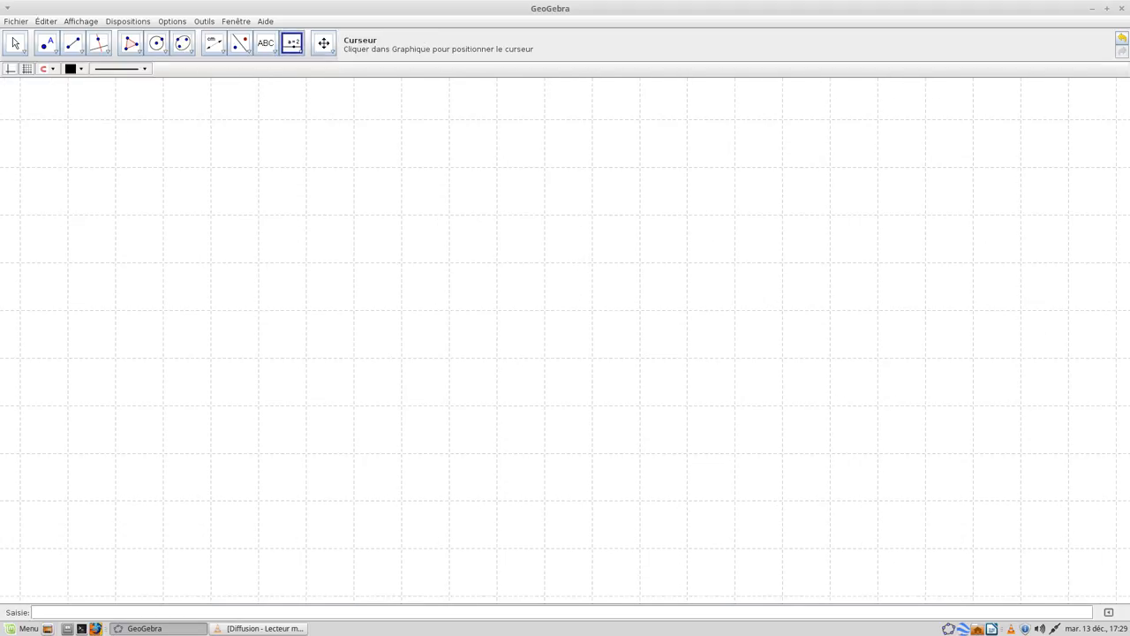
left_click(275, 51)
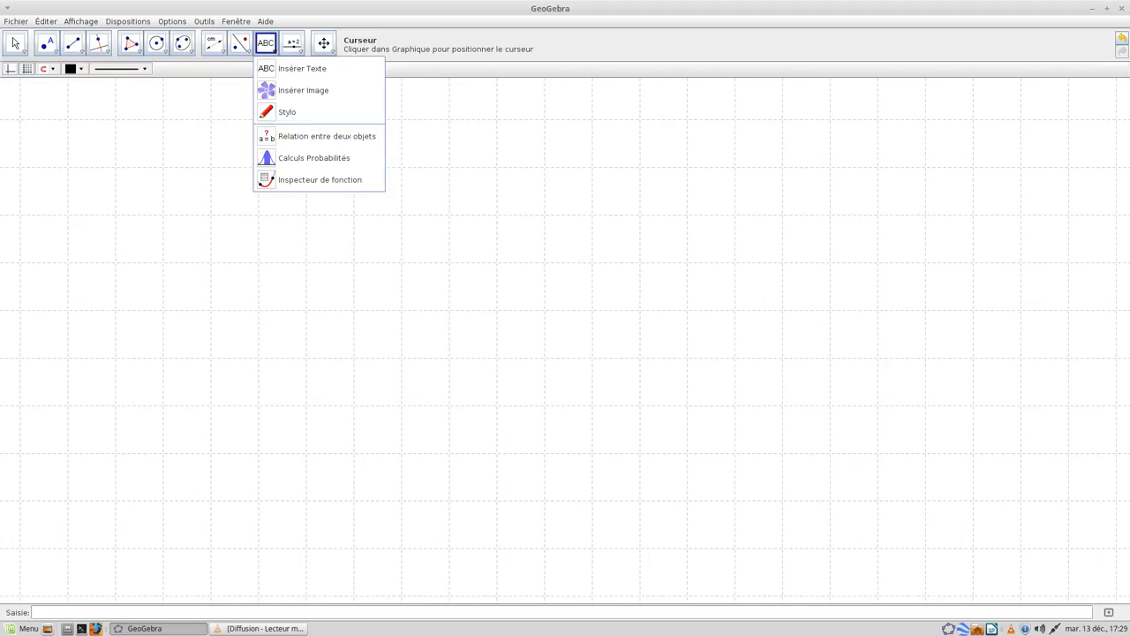
mouse_move(248, 51)
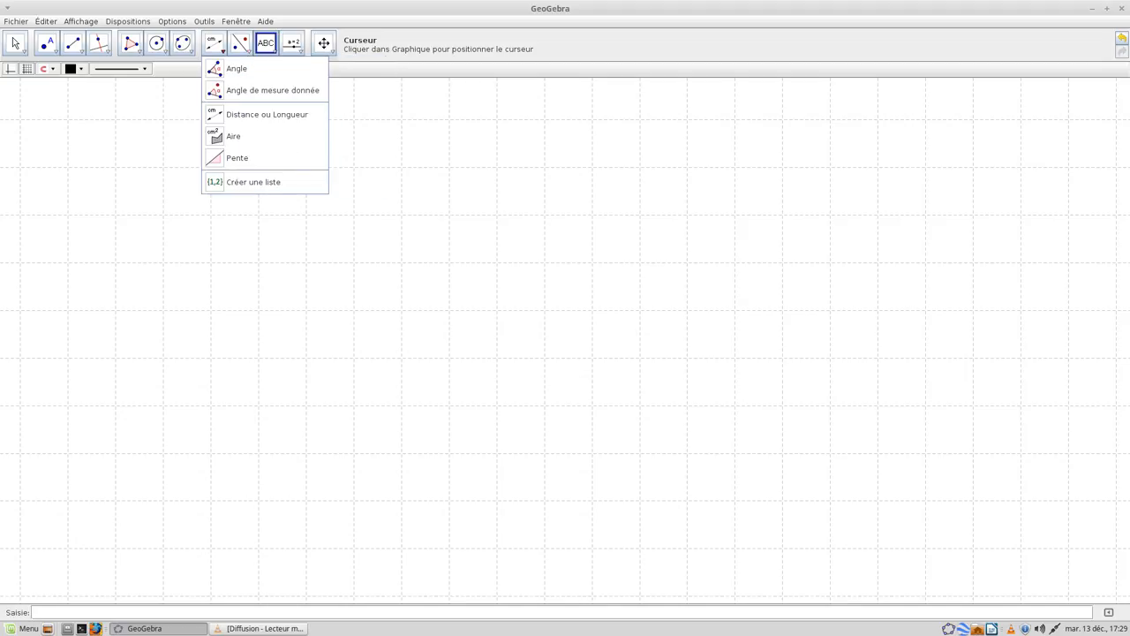
mouse_move(138, 50)
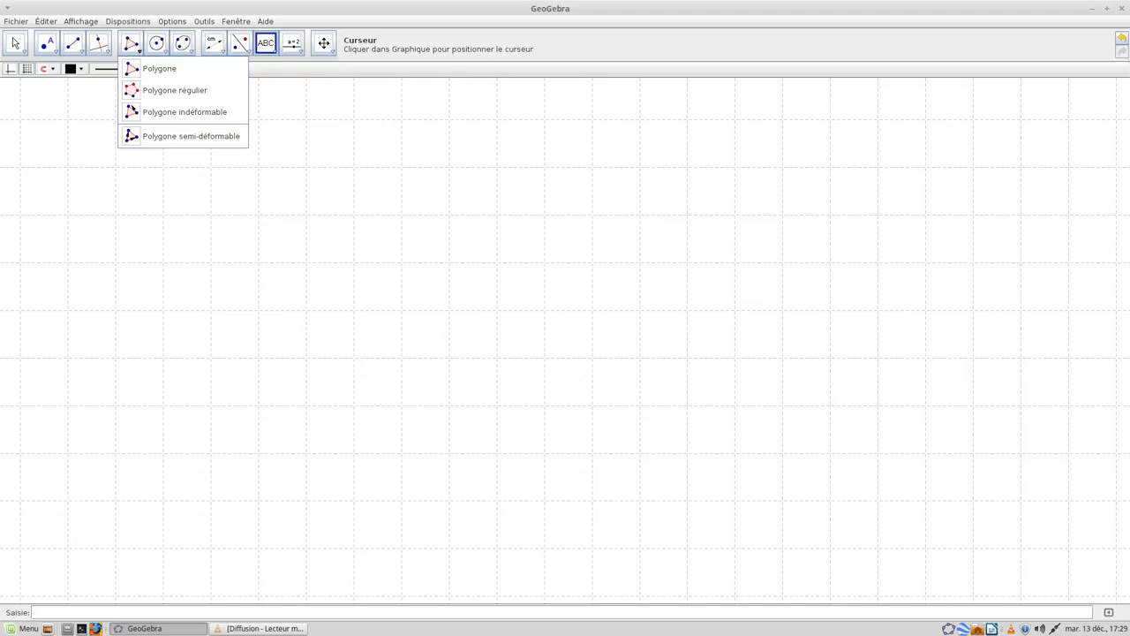
left_click(292, 69)
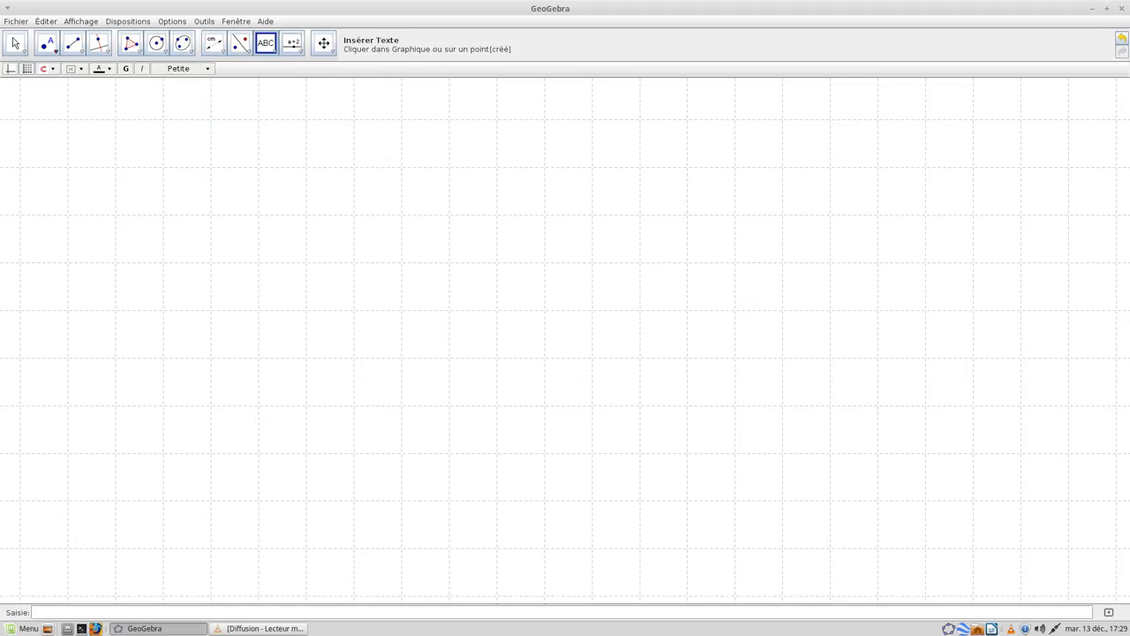
Draw a horizontal infinite line through two grid intersections 5 squares apart
left_click(72, 43)
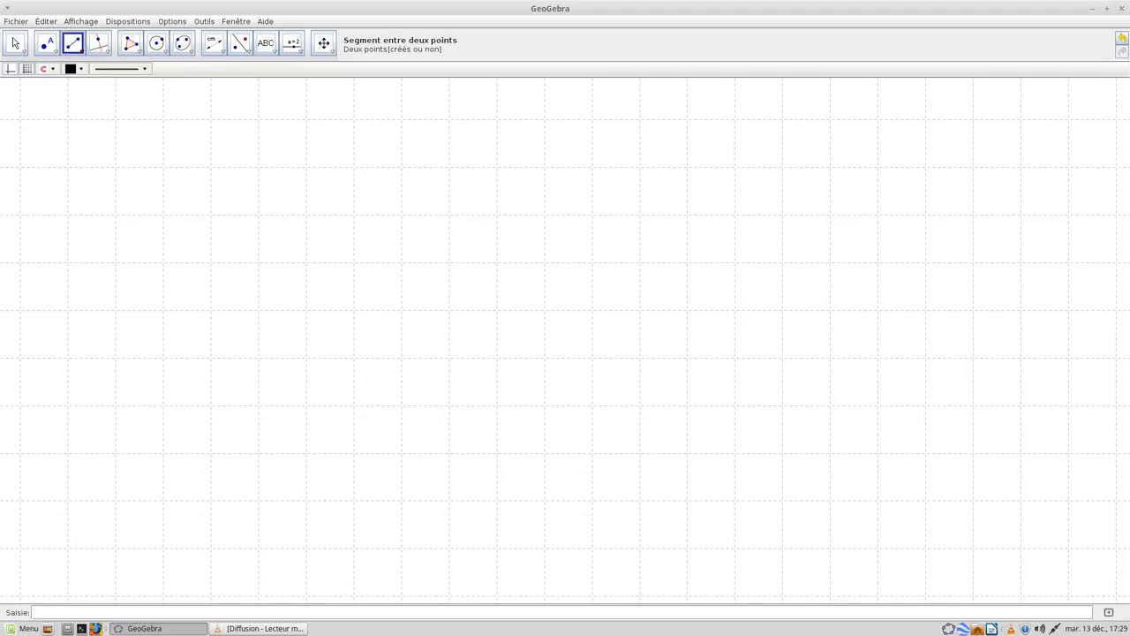
left_click(73, 43)
left_click(132, 68)
left_click(258, 166)
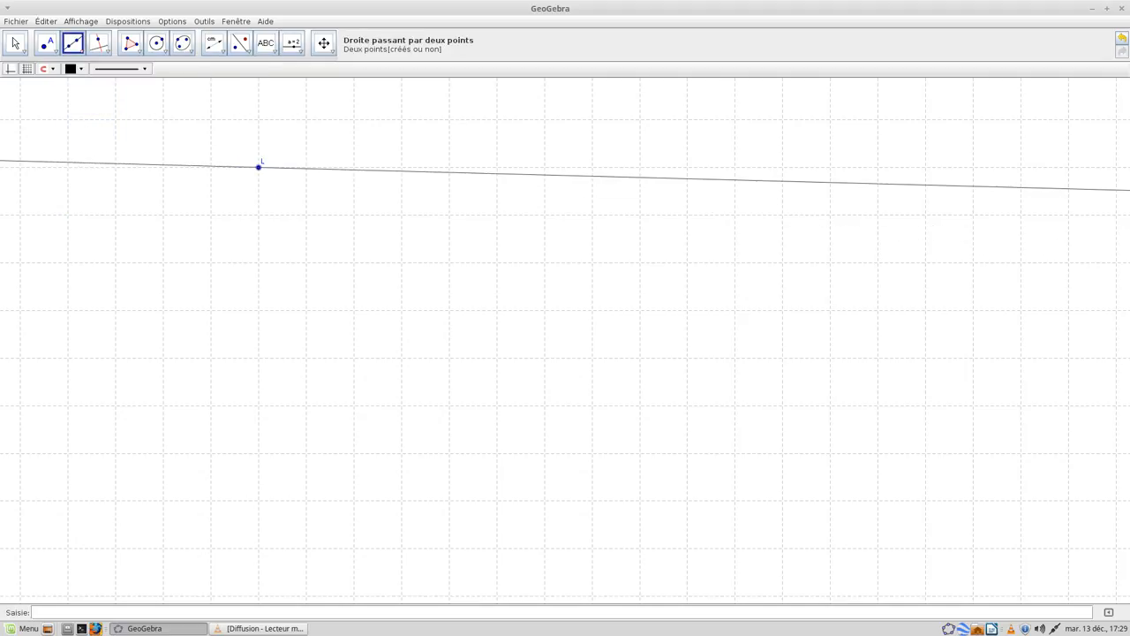
left_click(497, 167)
Hide the two points that define the horizontal line, leaving the line itself displayed
right_click(497, 167)
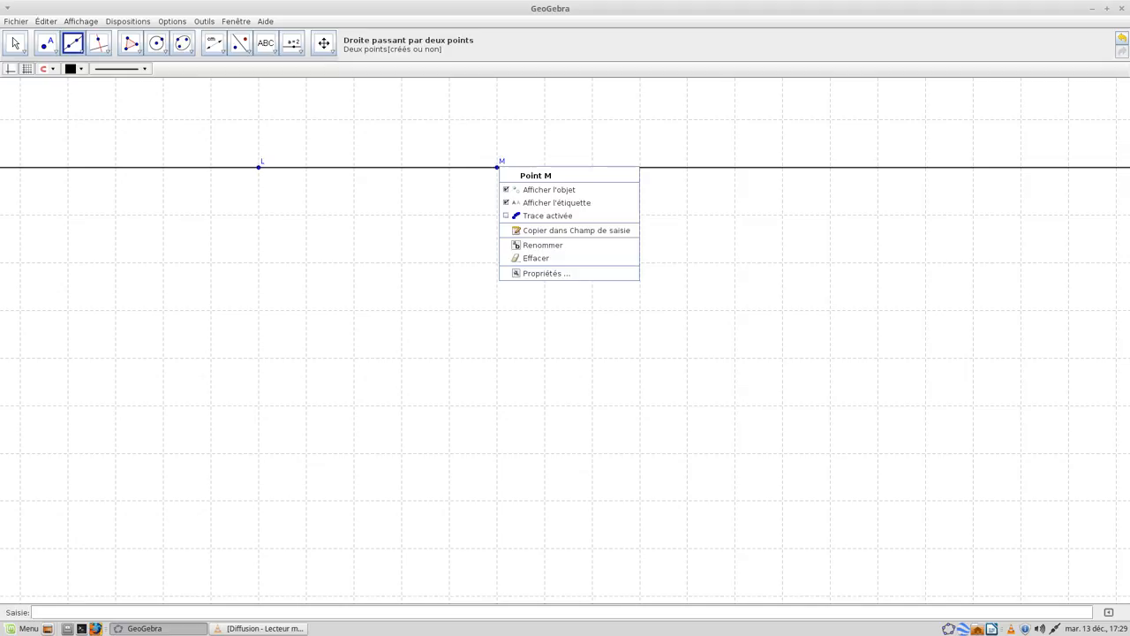
left_click(549, 189)
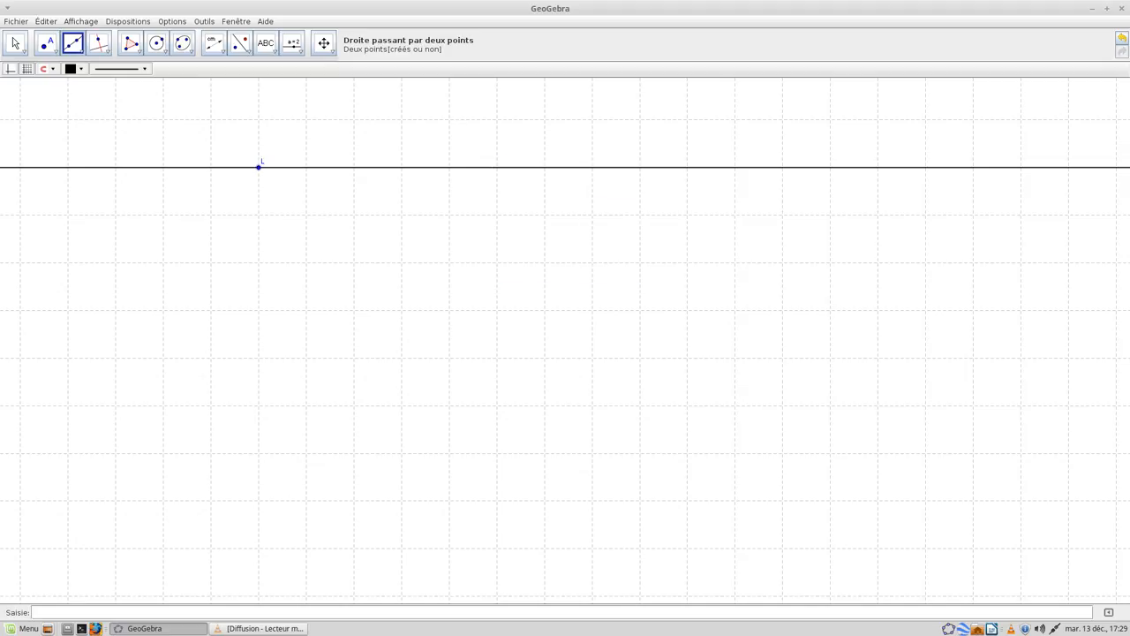
right_click(258, 167)
left_click(301, 189)
Attach a new point to the horizontal line with the Point on Object tool
left_click(46, 42)
left_click(324, 42)
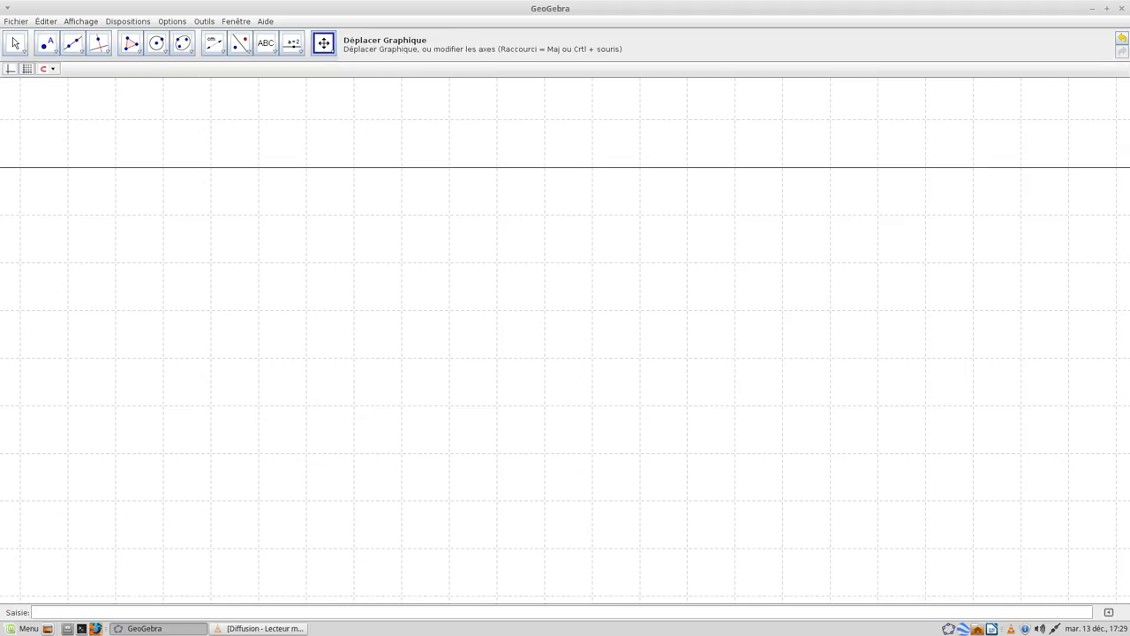
left_click_drag(349, 177, 361, 235)
left_click(47, 42)
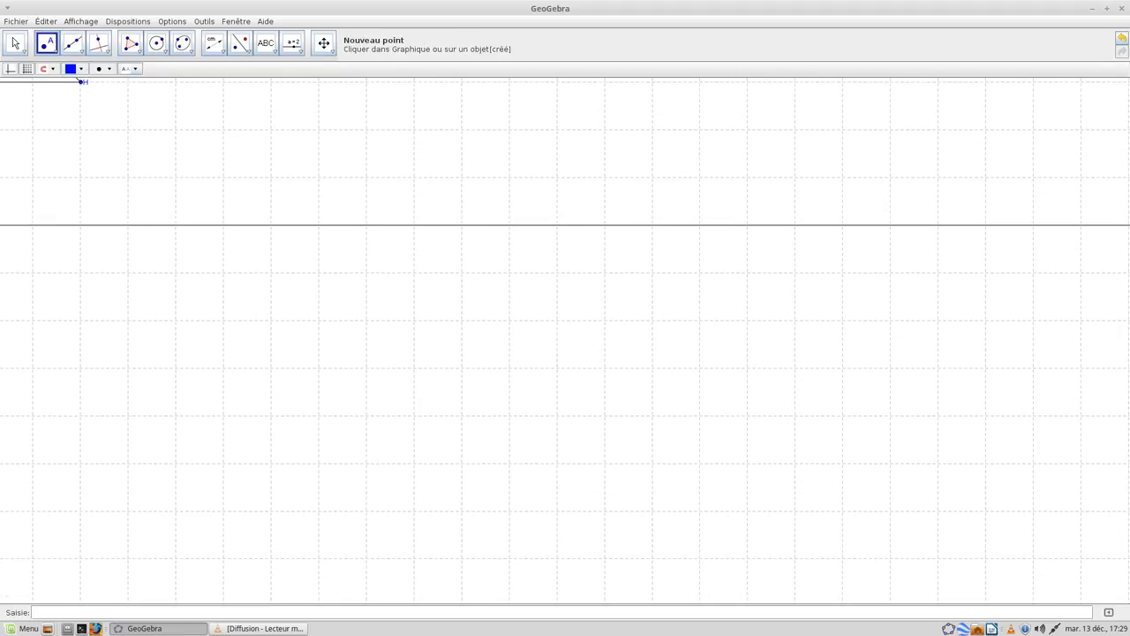
left_click(55, 51)
left_click(85, 90)
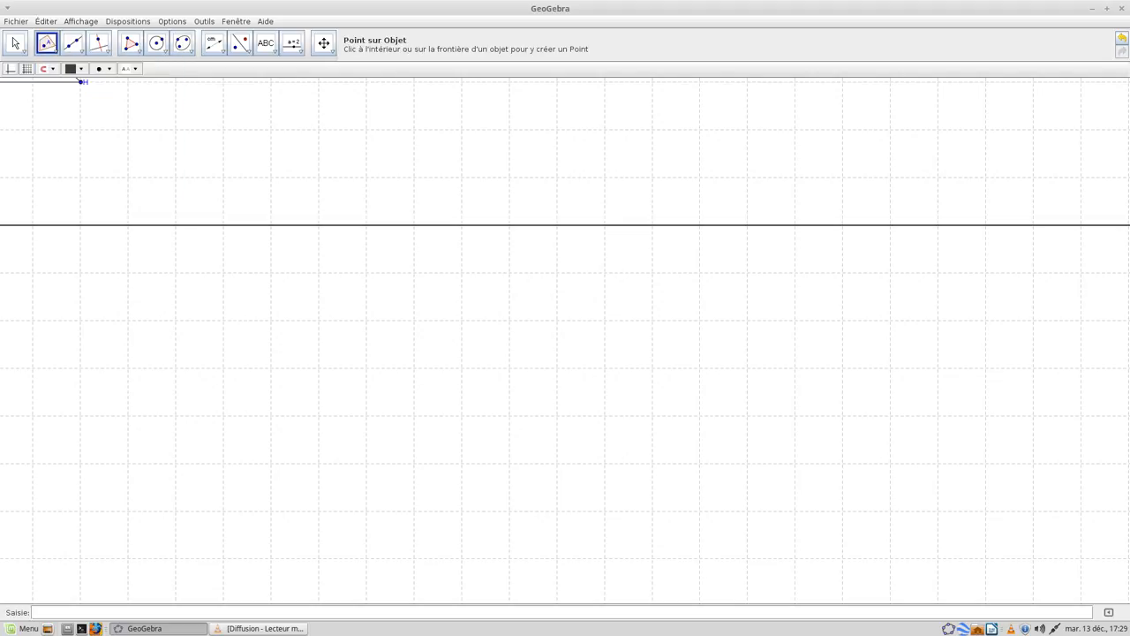
left_click(278, 225)
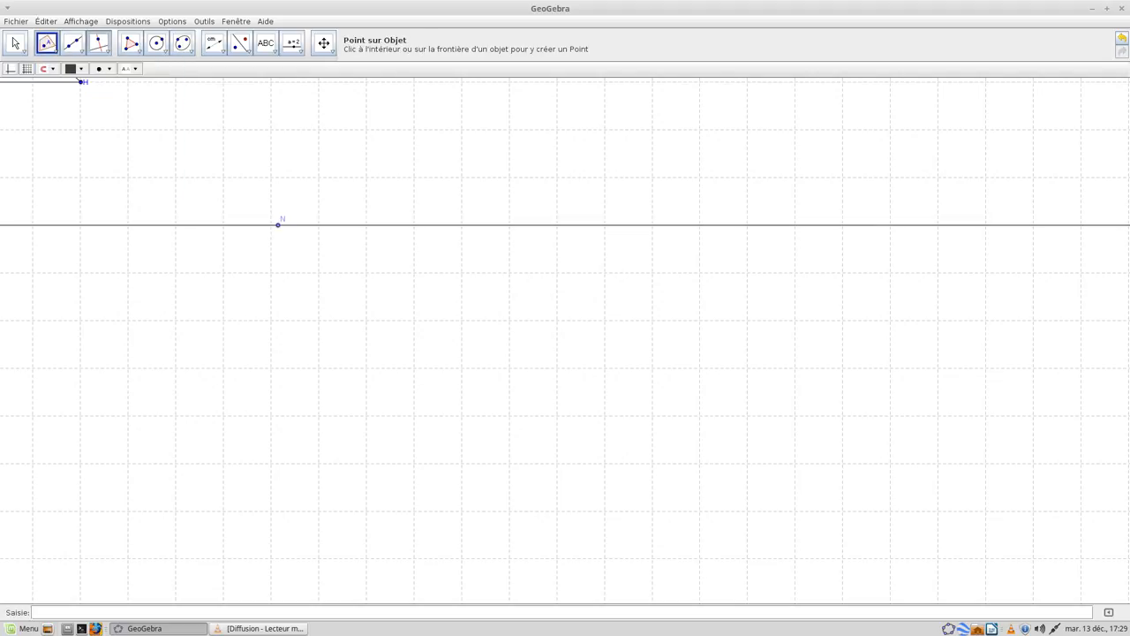
Construct a perpendicular to the horizontal line through a new point about 1.8 squares above it, and align it with point N
left_click(99, 42)
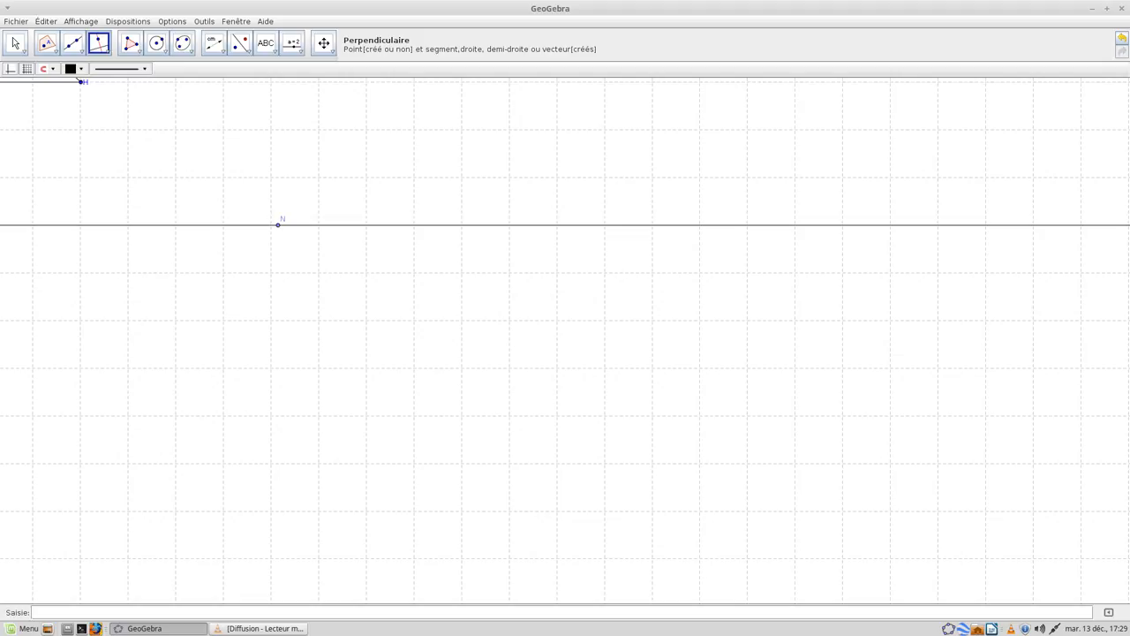
left_click(280, 138)
left_click(301, 225)
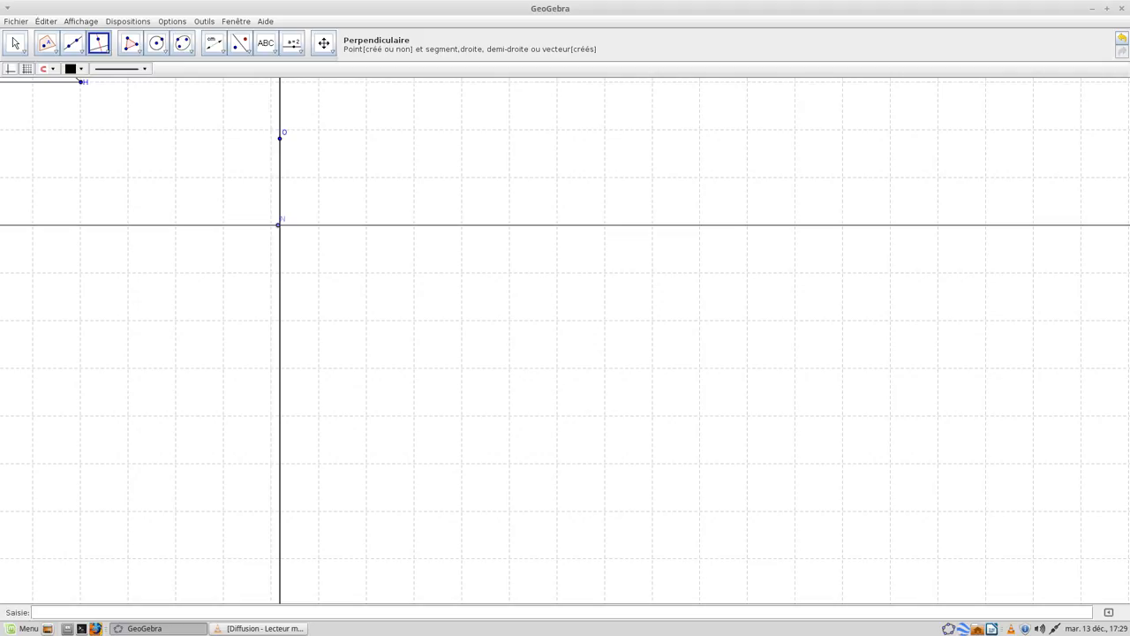
left_click(15, 42)
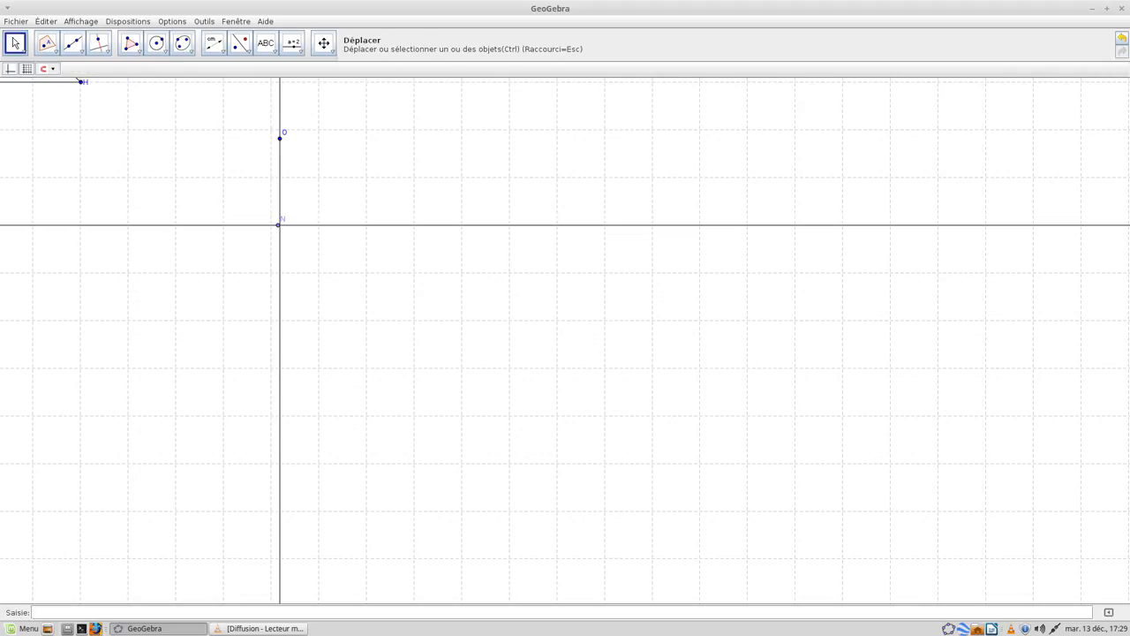
left_click_drag(280, 138, 279, 137)
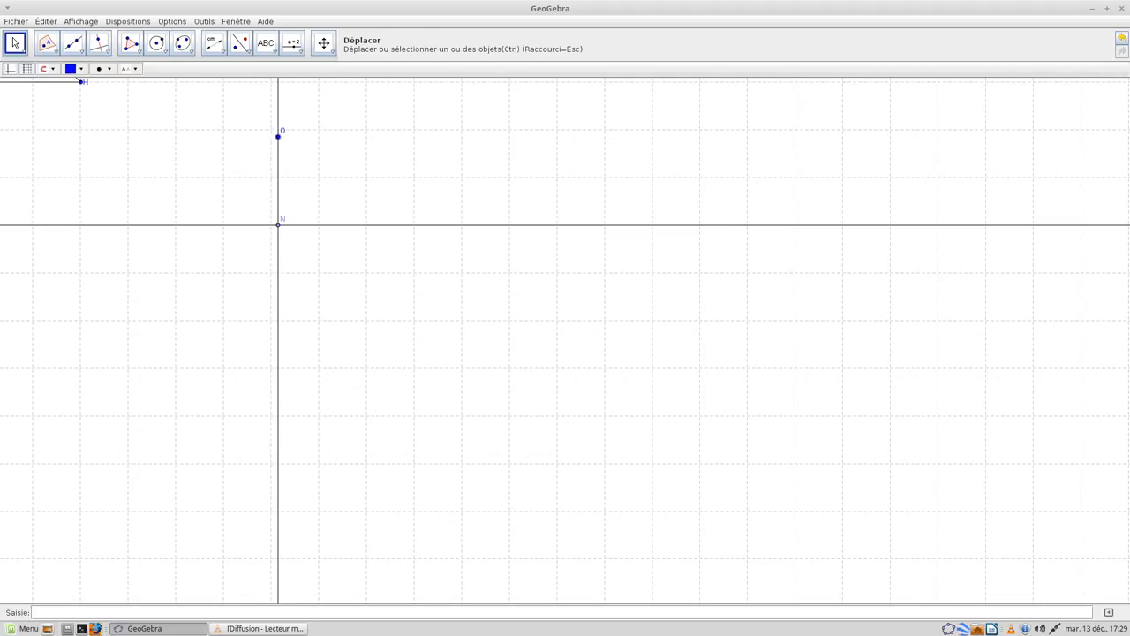
key("Escape")
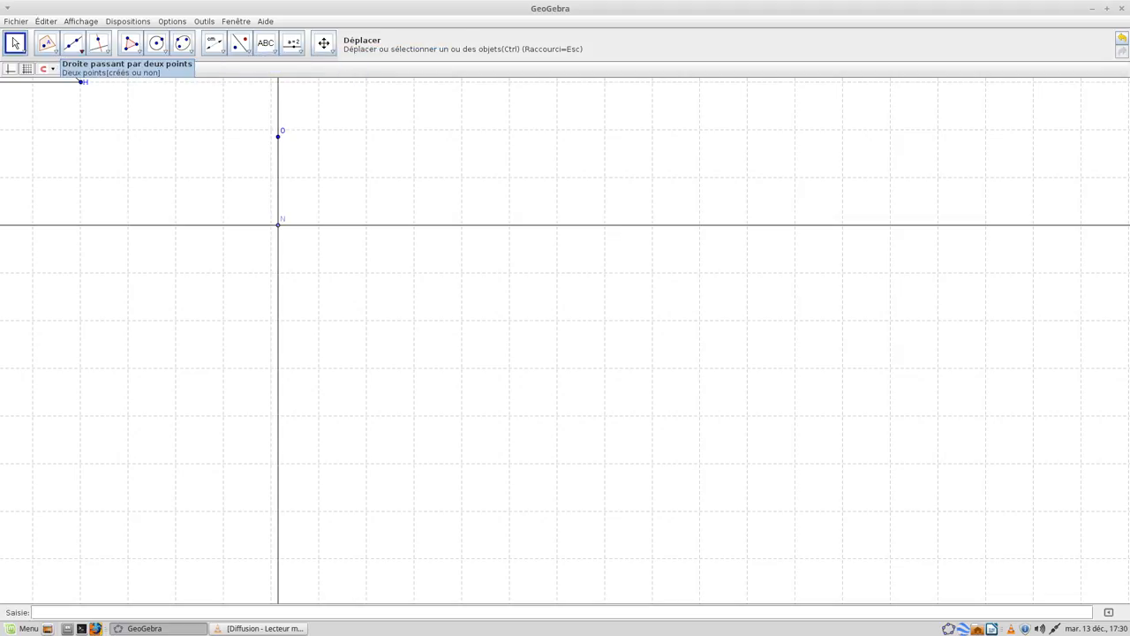
Attach a second point to the horizontal line, about 2.9 grid squares to the right of point N
left_click(73, 42)
left_click(73, 42)
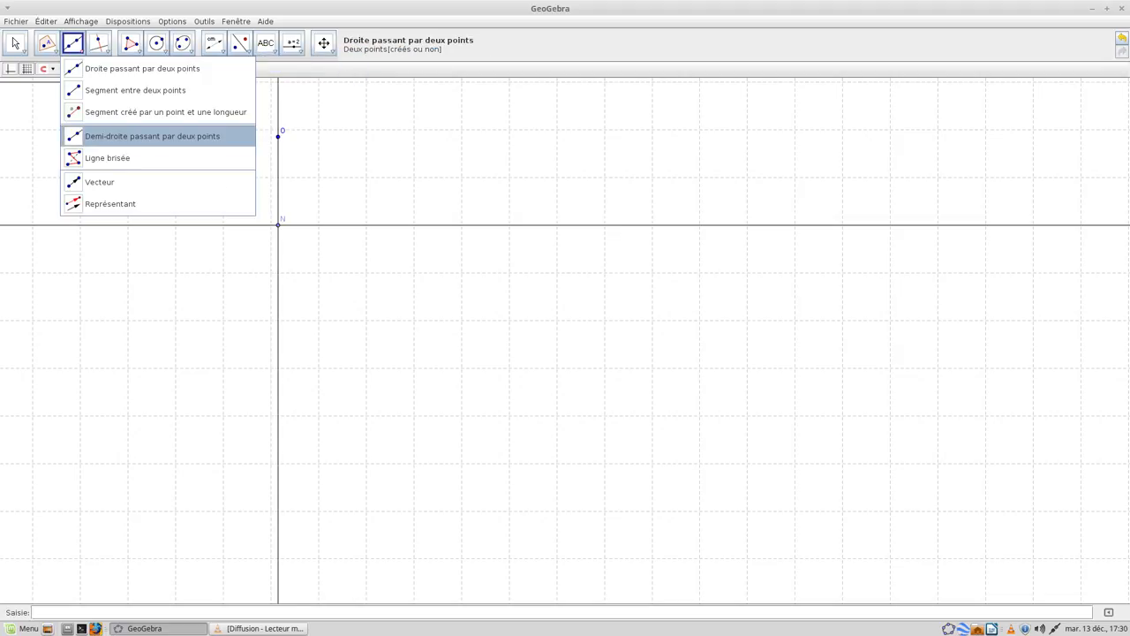
left_click(136, 90)
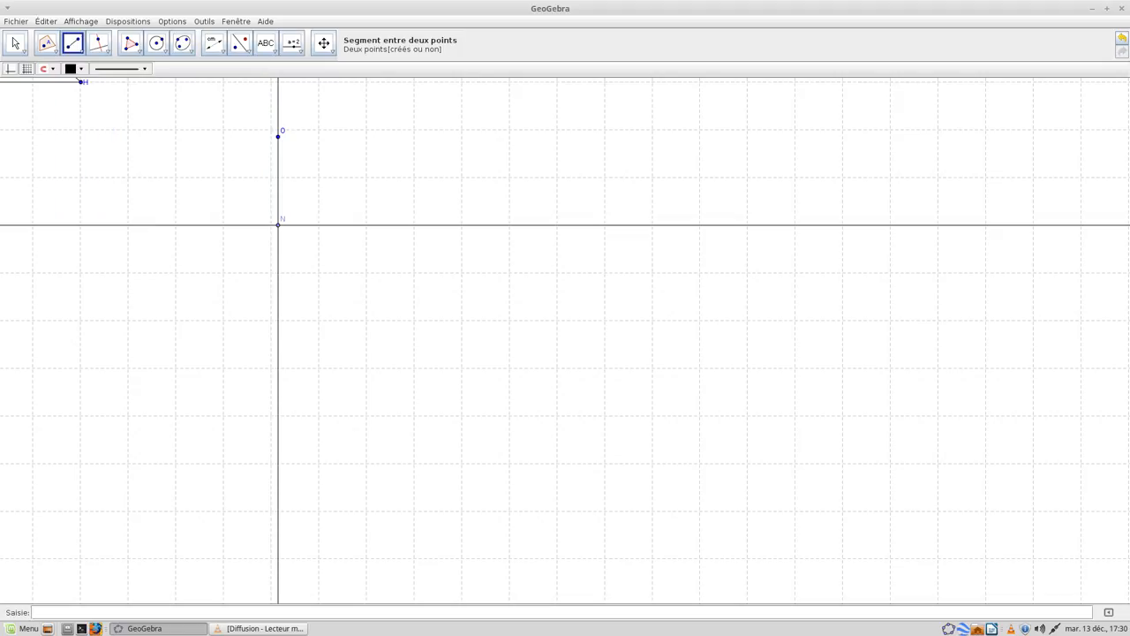
left_click(47, 42)
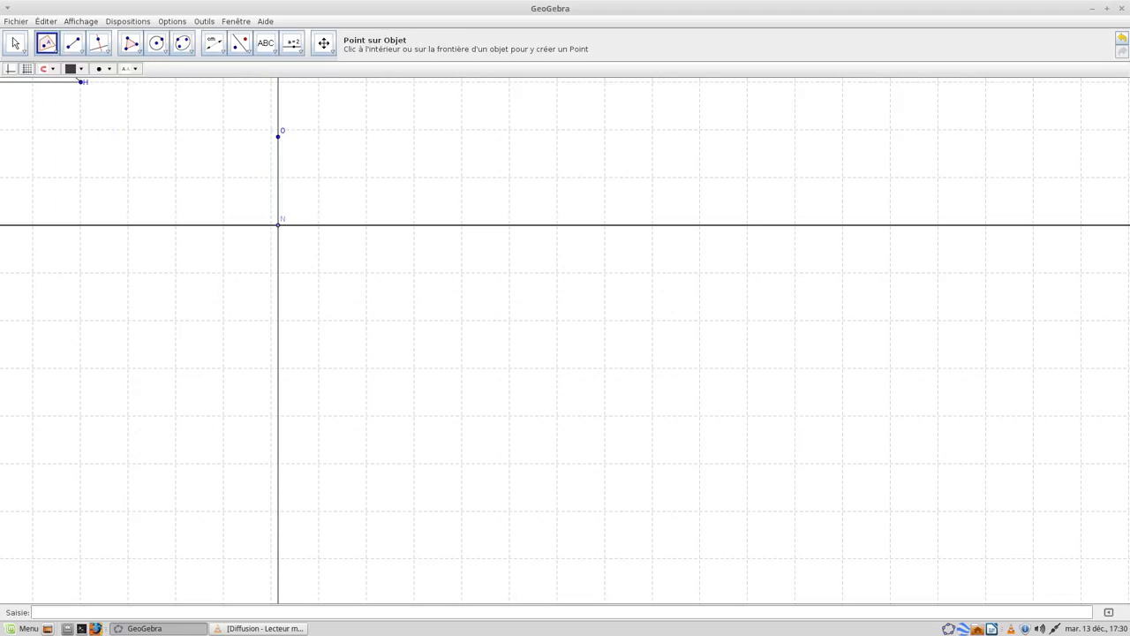
left_click(415, 224)
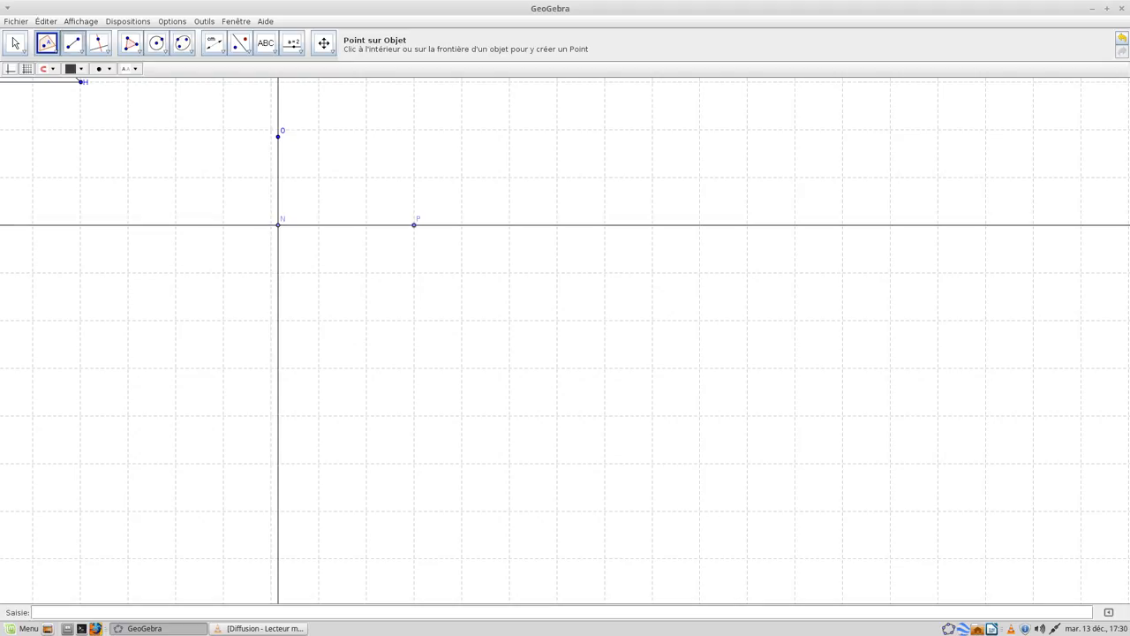
Draw the right triangle's three sides as segments joining points O, P and N, and hide the perpendicular line
left_click(73, 43)
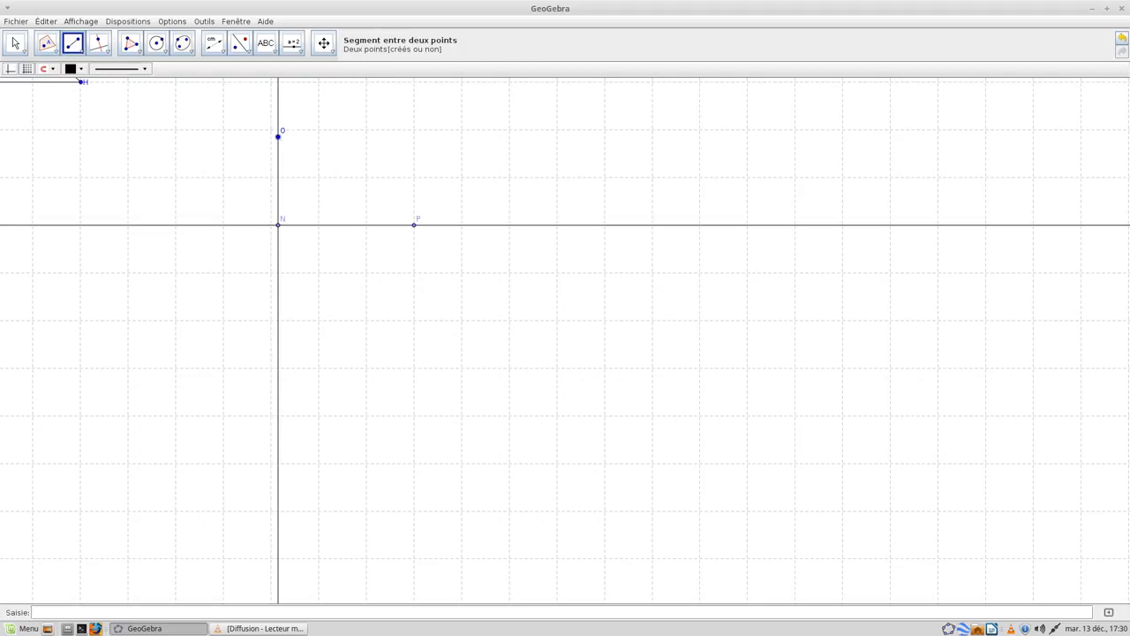
left_click(278, 136)
left_click(414, 224)
left_click(414, 224)
left_click(278, 225)
left_click(278, 224)
left_click(278, 136)
right_click(278, 121)
left_click(329, 144)
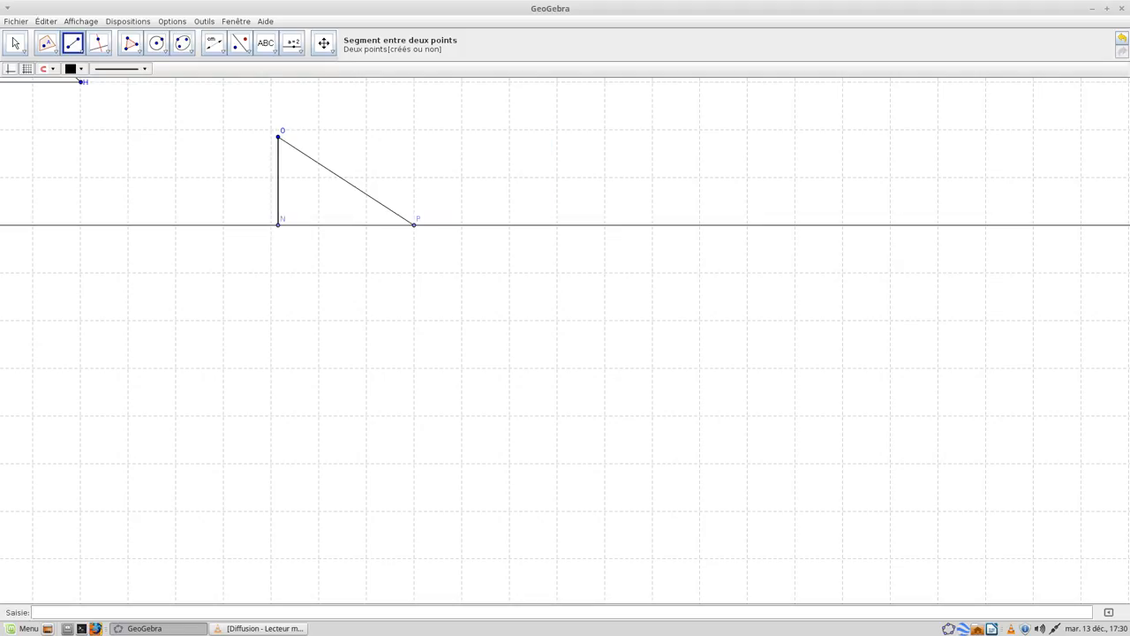
Try deleting the horizontal line that carries the right triangle's base, and undo the deletion
right_click(220, 225)
left_click(194, 230)
left_click(70, 166)
left_click(1123, 40)
key("Escape")
left_click(565, 225)
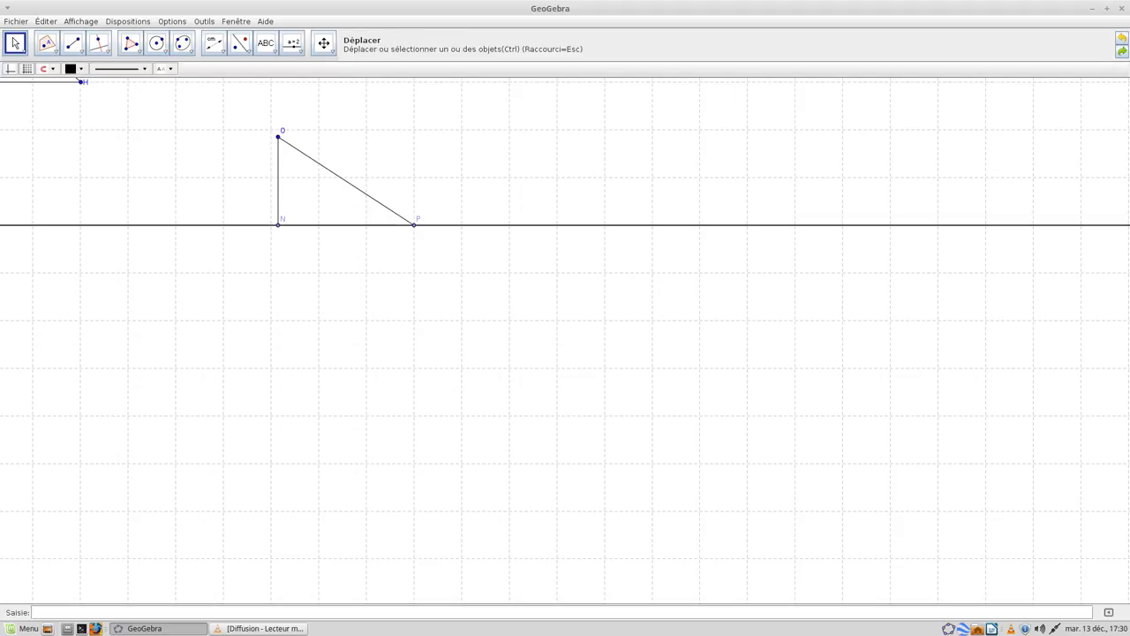
key("Delete")
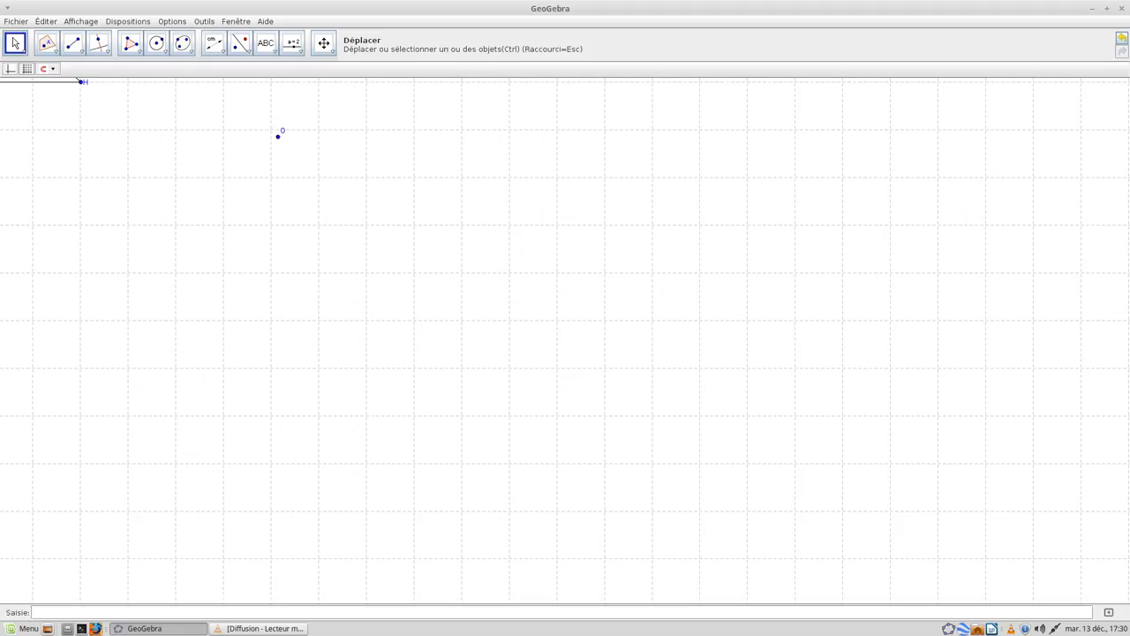
key("ctrl+z")
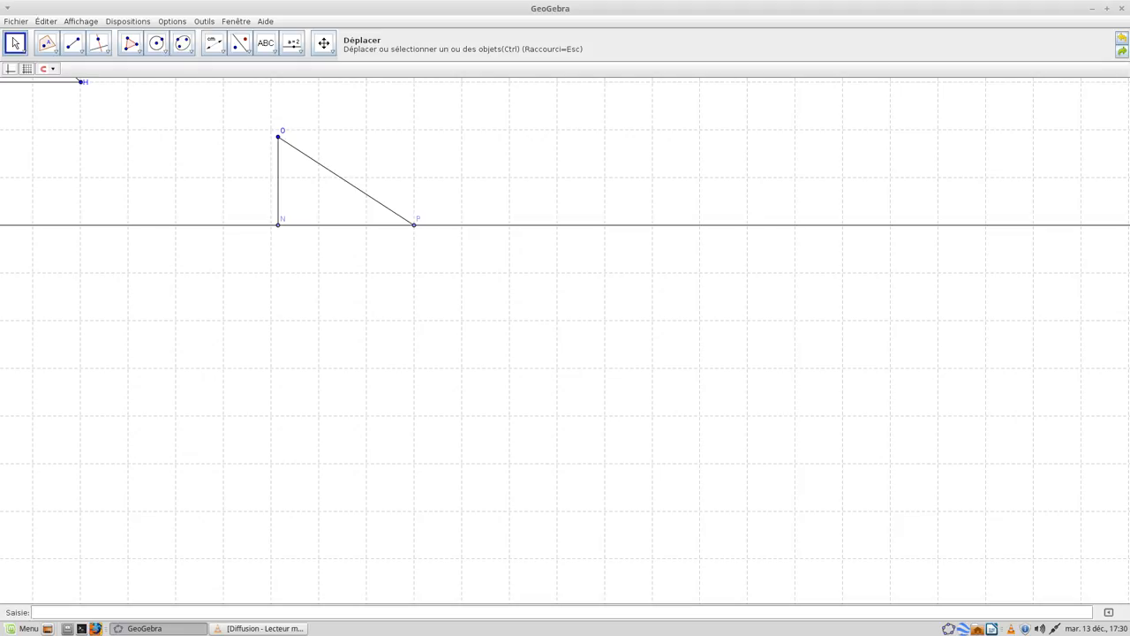
Hide the horizontal line under the right triangle's base and activate the Angle tool
right_click(115, 225)
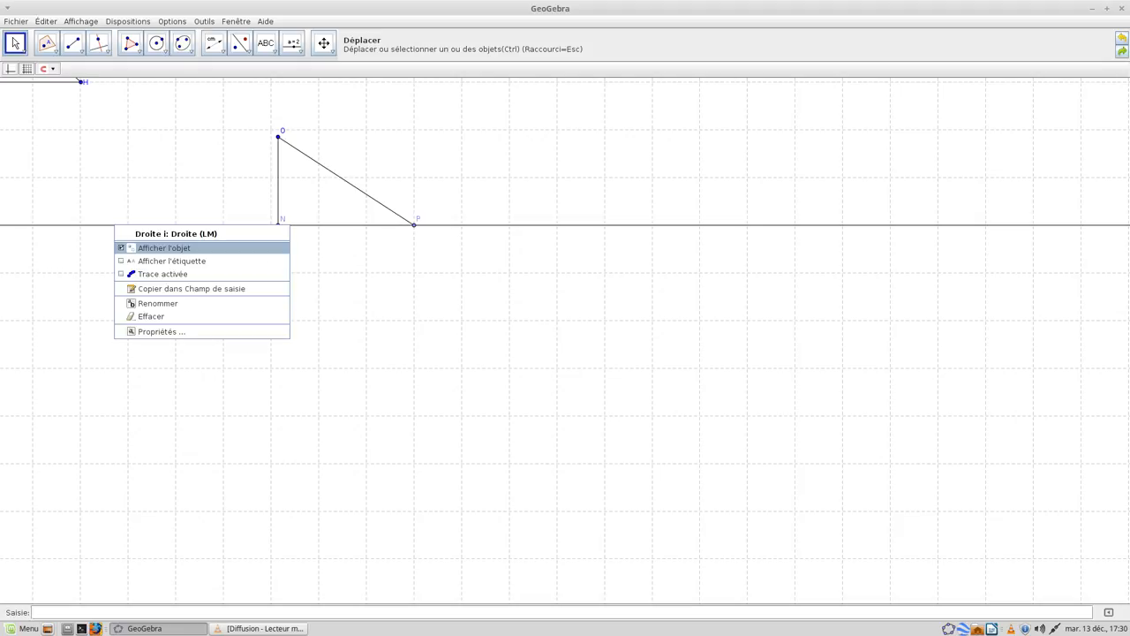
left_click(163, 247)
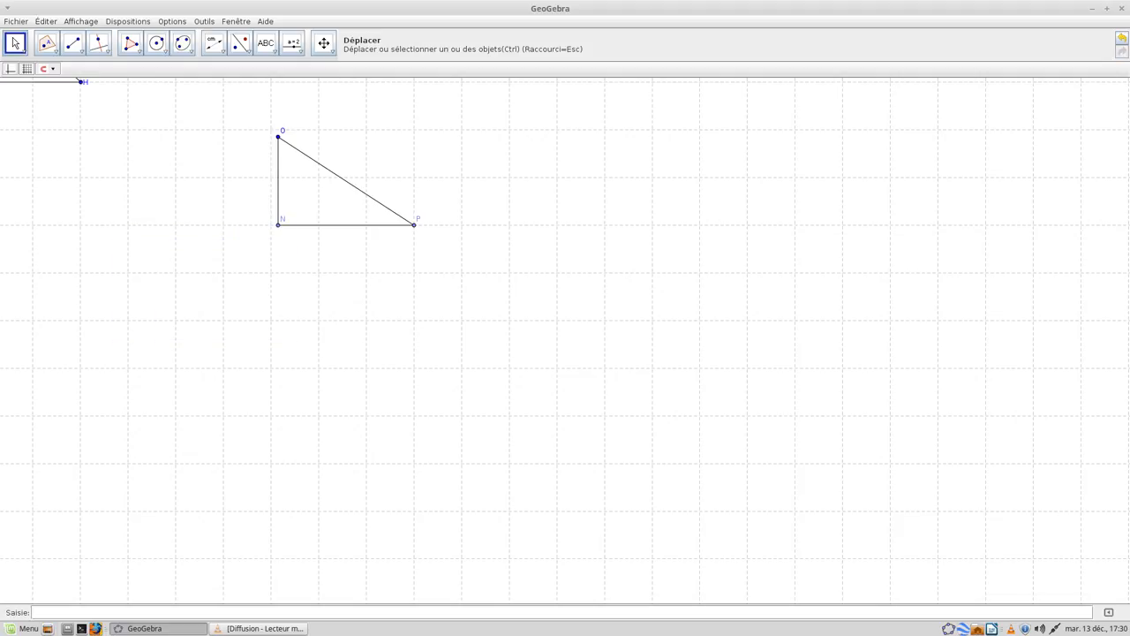
left_click(214, 42)
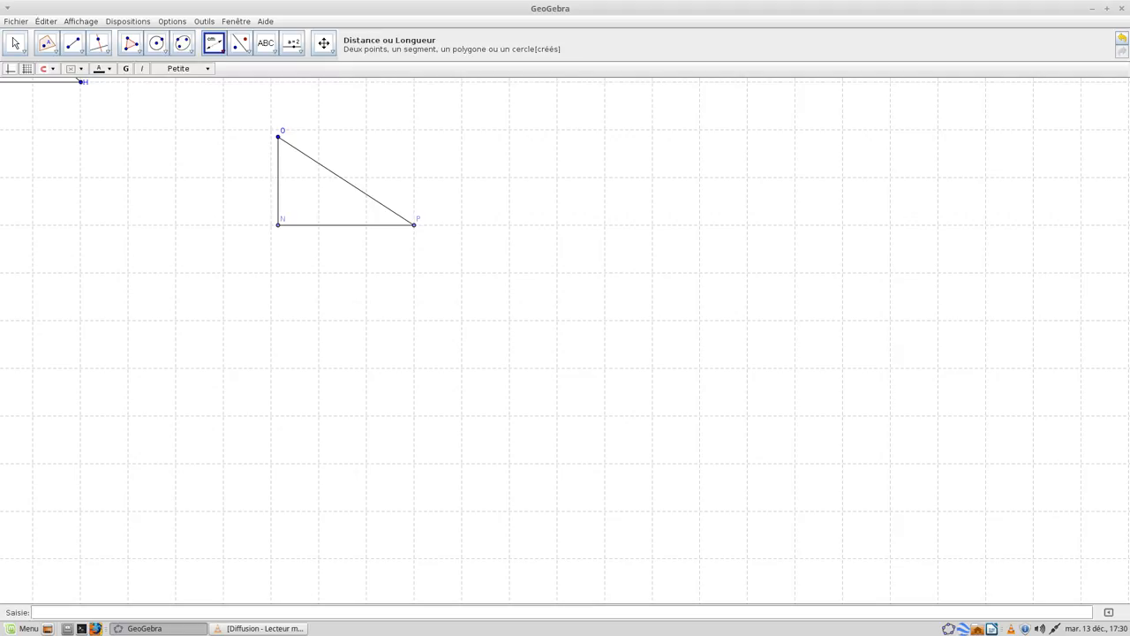
left_click(214, 42)
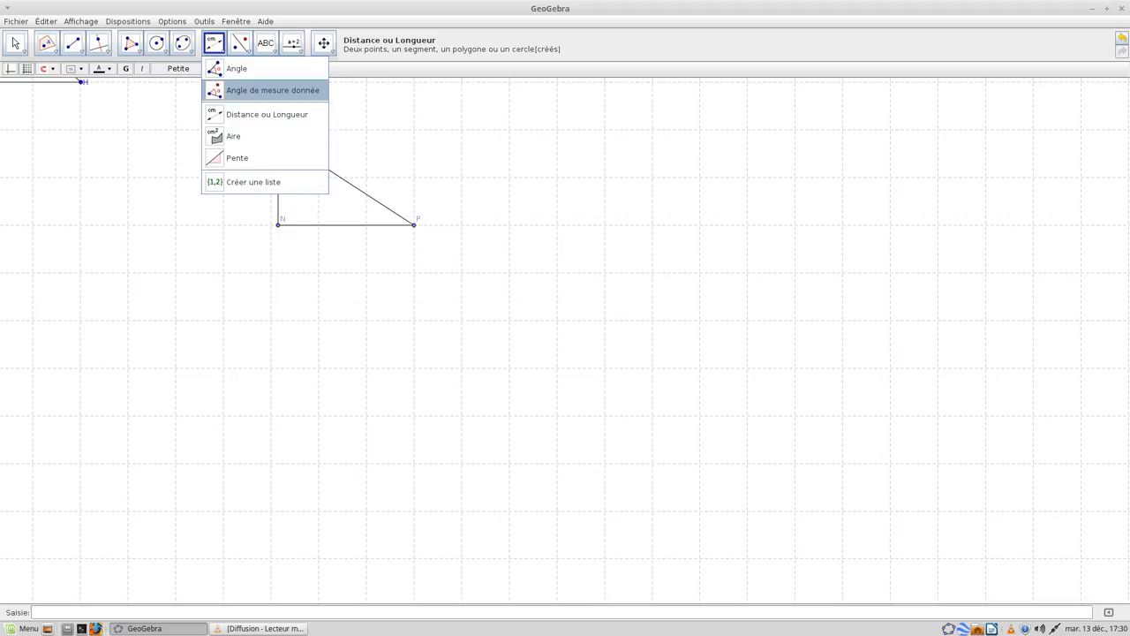
left_click(236, 68)
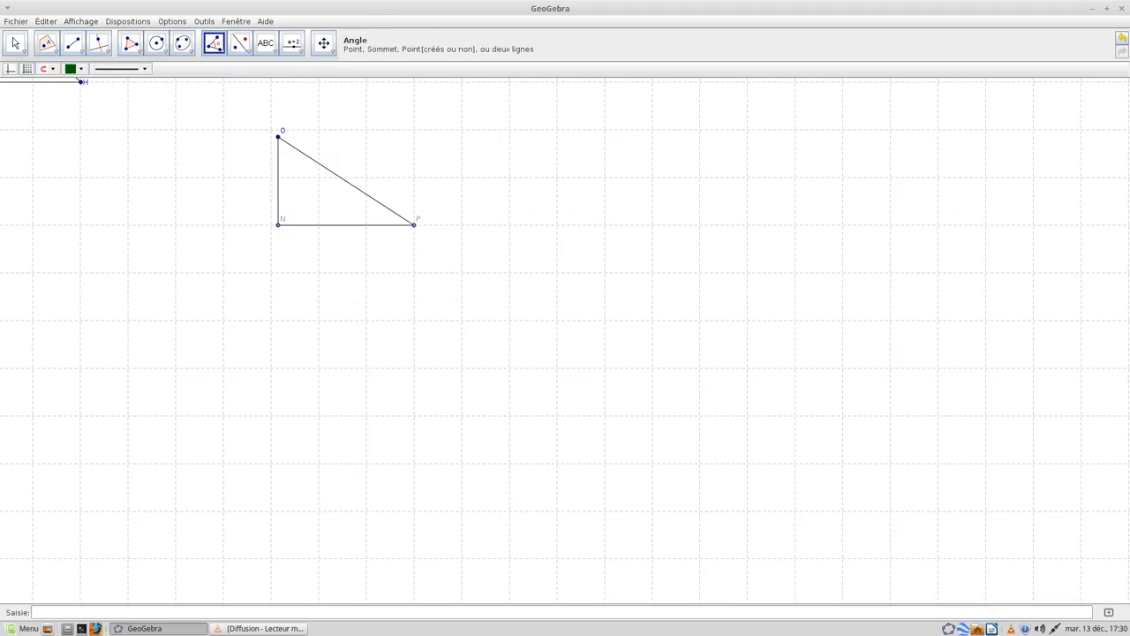
Try measuring the angle between sides ON and NP of the right triangle, and undo the attempts
left_click(279, 181)
left_click(347, 225)
left_click(1121, 39)
left_click(291, 227)
left_click(189, 236)
left_click(150, 199)
left_click(1122, 40)
Measure the right triangle's angle at N, taking base NP first and side ON second
left_click(340, 225)
left_click(279, 184)
Label the lengths of the right triangle's three sides OP, ON and NP with the distance tool
left_click(300, 51)
mouse_move(269, 48)
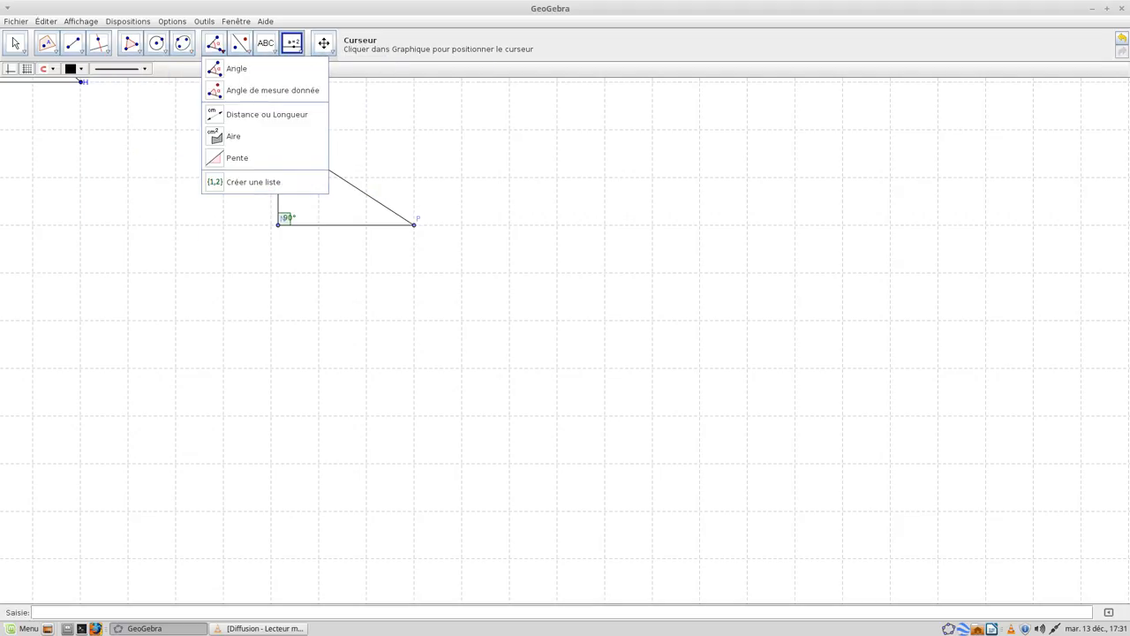
left_click(261, 114)
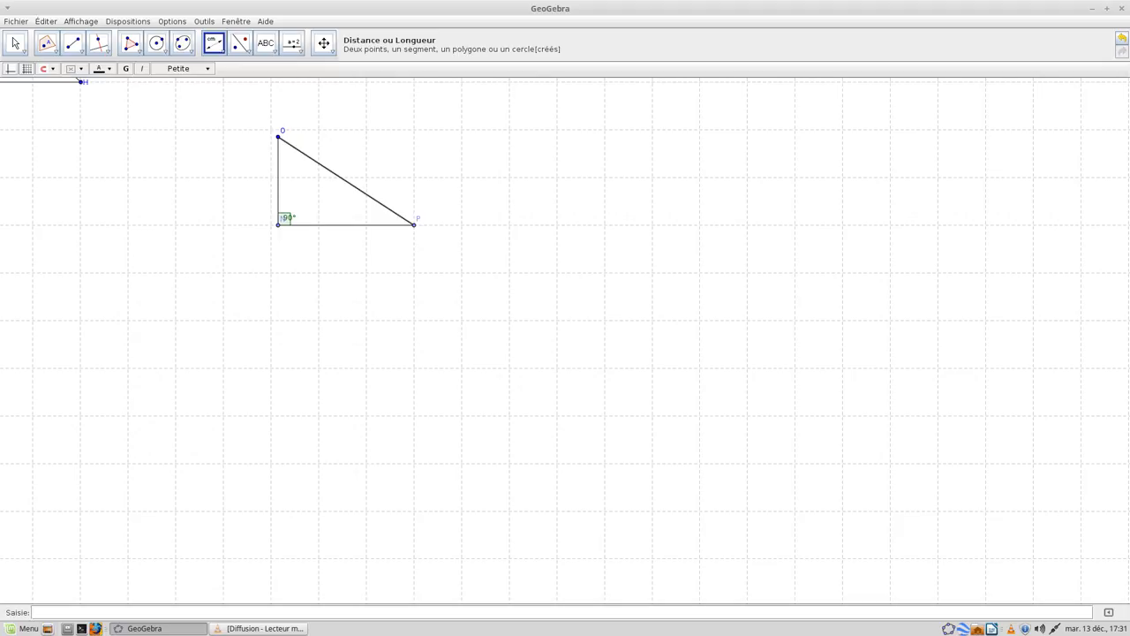
left_click(344, 179)
left_click(278, 181)
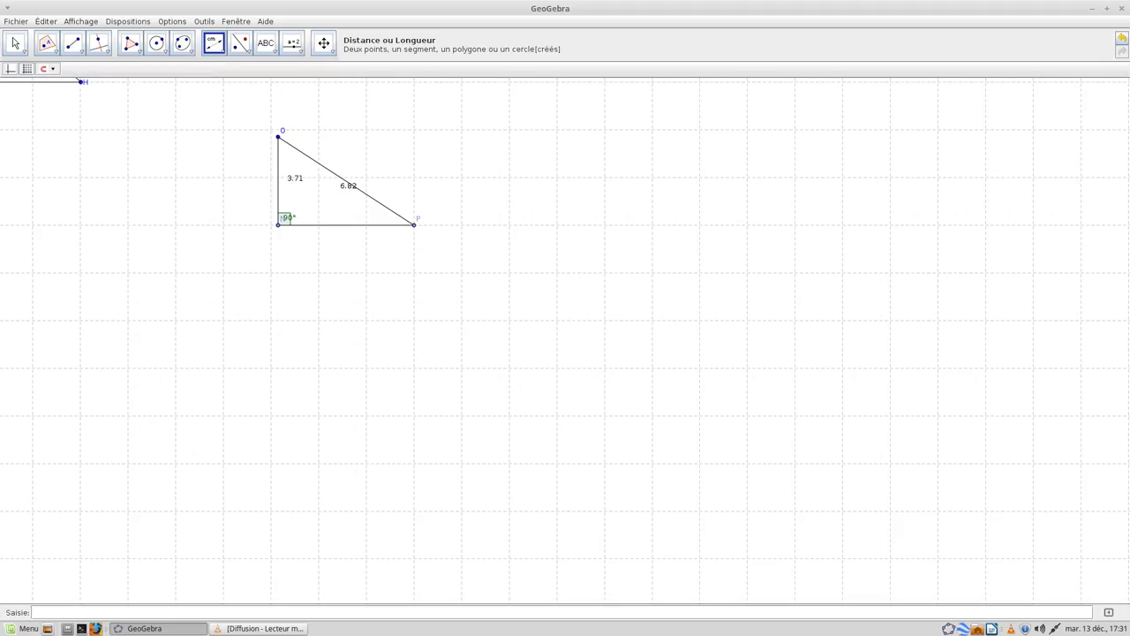
left_click(347, 224)
Construct a regular polygon with 3 vertices on a horizontal base 4 units long, in an empty area below the right triangle
left_click(323, 42)
left_click(371, 69)
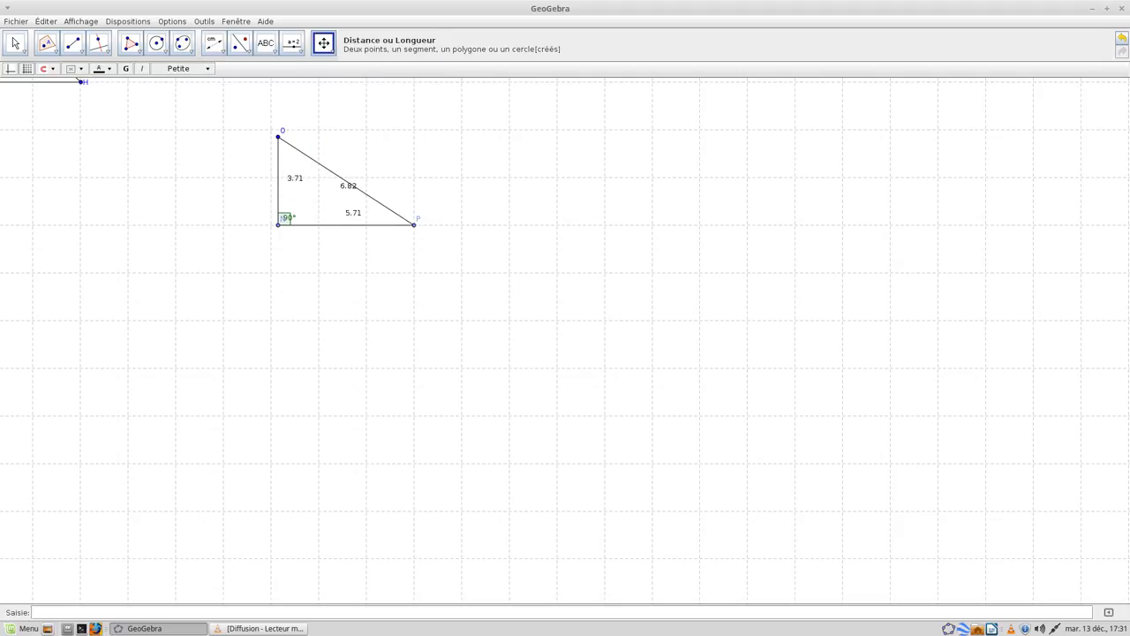
left_click(293, 42)
left_click(323, 42)
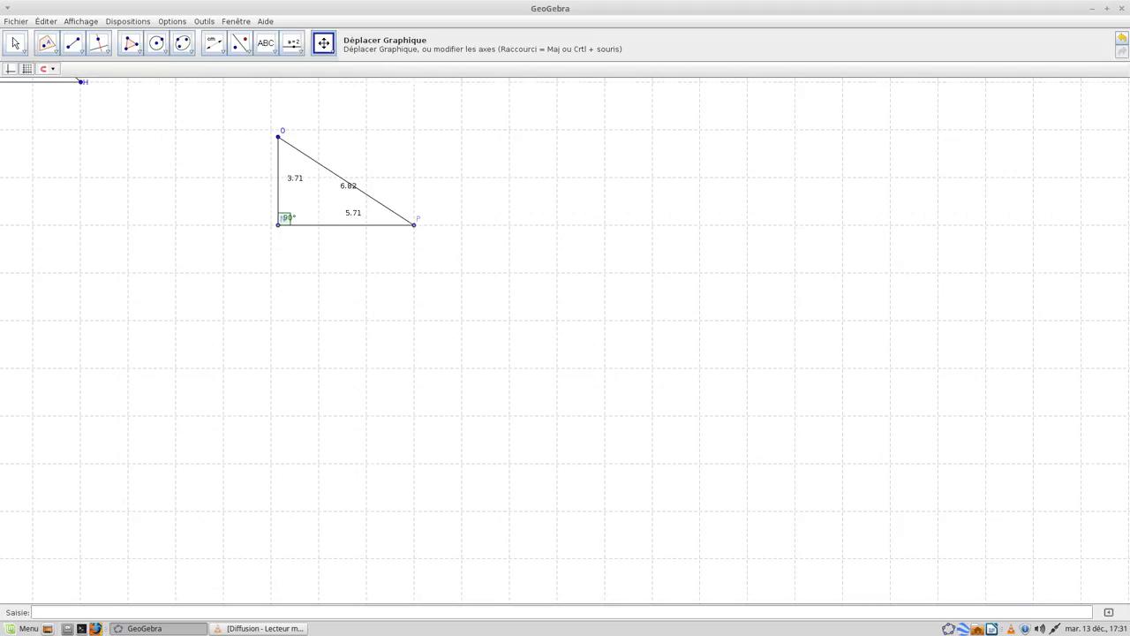
left_click_drag(371, 300, 689, 157)
left_click(131, 42)
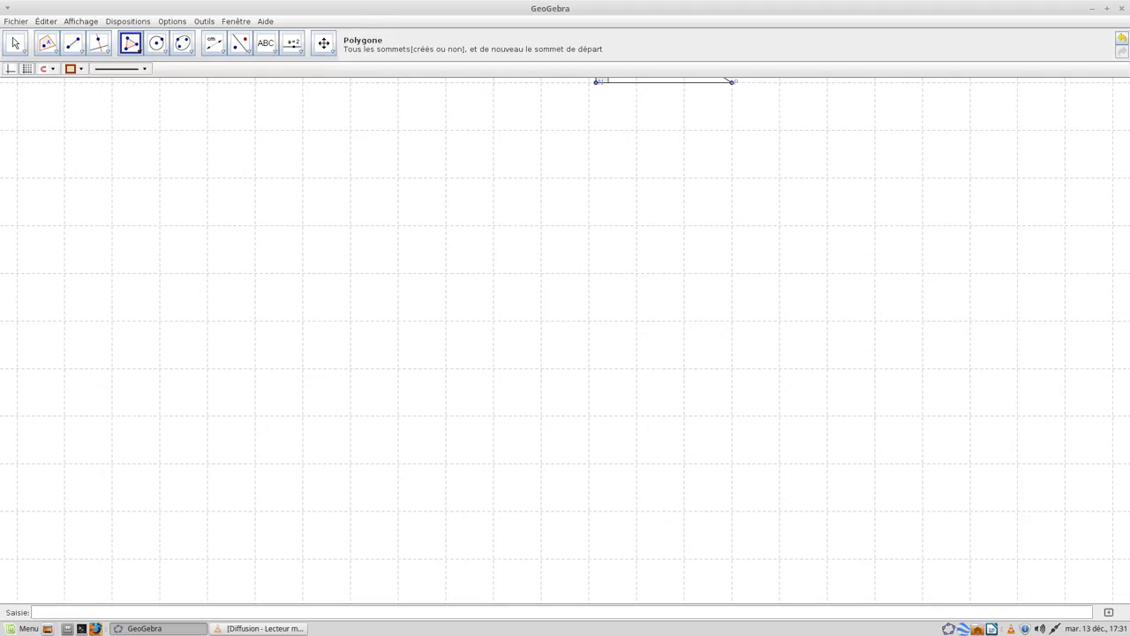
left_click(138, 52)
left_click(172, 90)
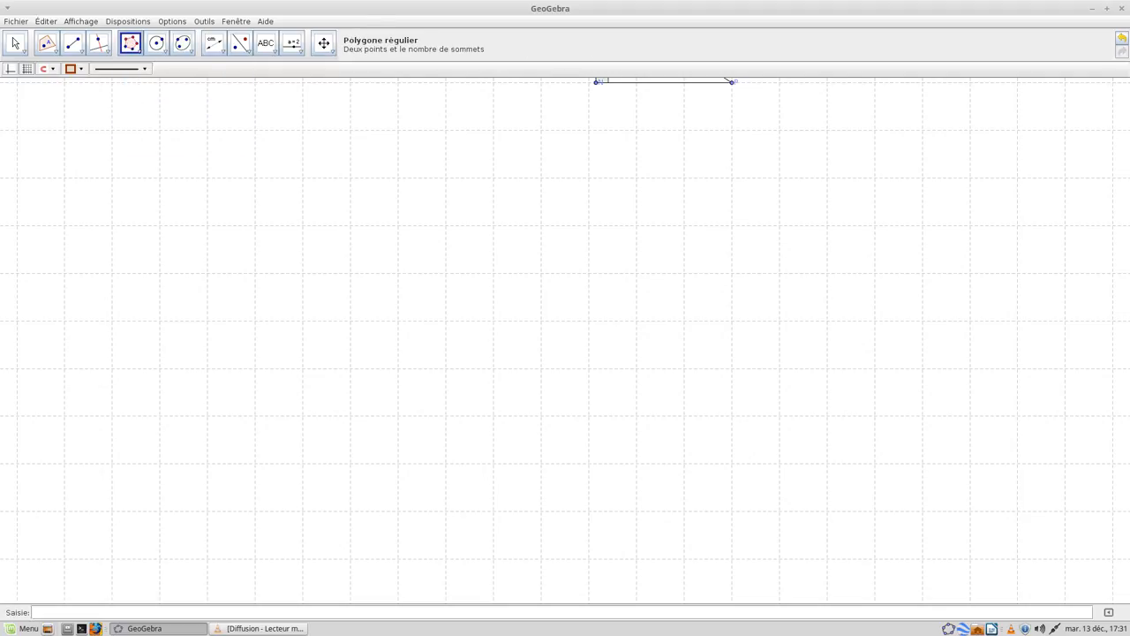
left_click(256, 177)
left_click(350, 177)
key("BackSpace")
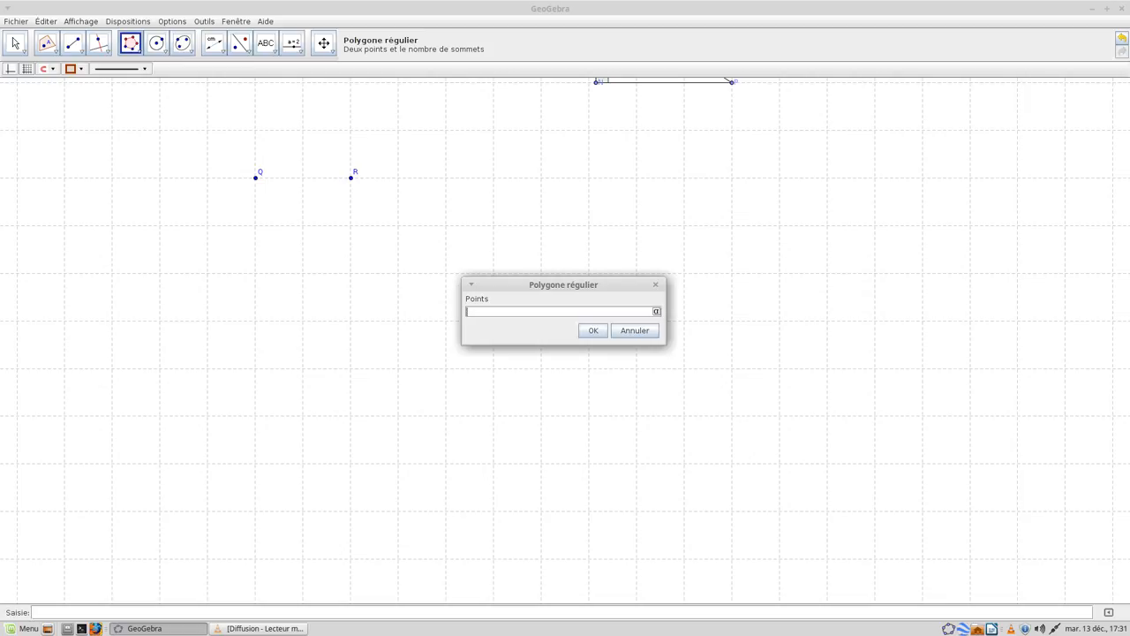
type("3")
key("Return")
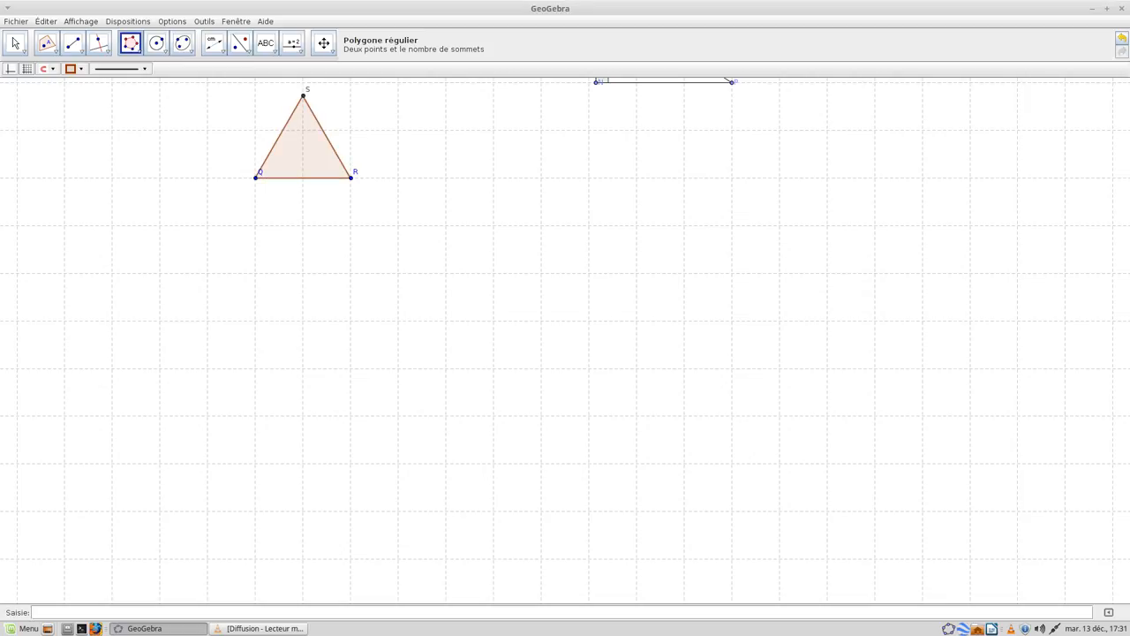
Label the lengths of the equilateral triangle's sides with the distance tool
left_click(248, 52)
mouse_move(221, 49)
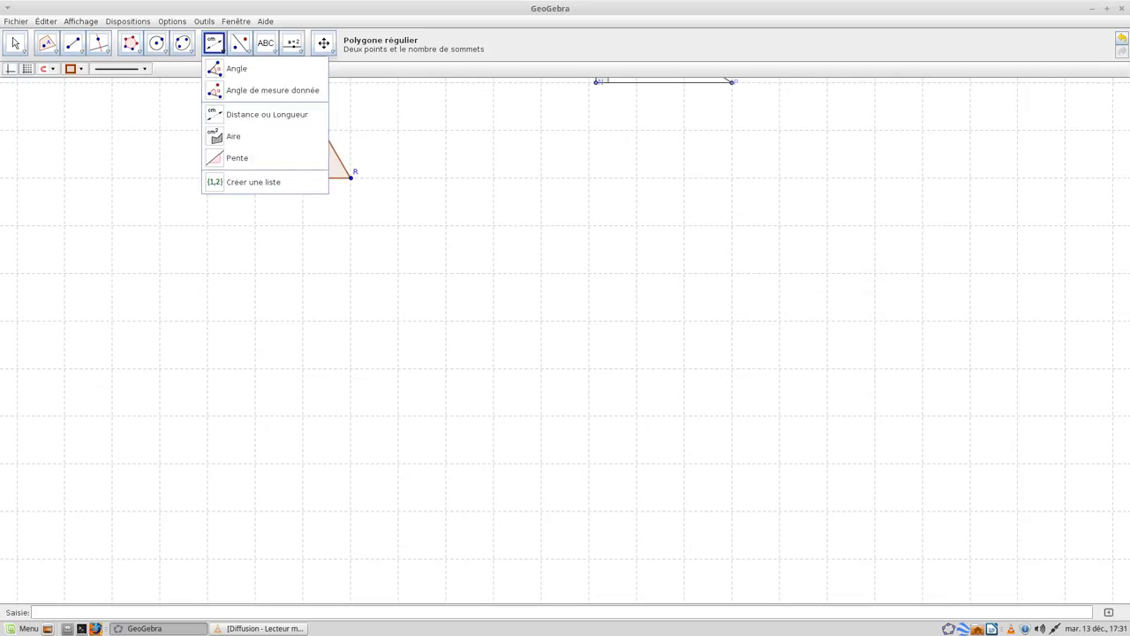
left_click(266, 114)
left_click(327, 136)
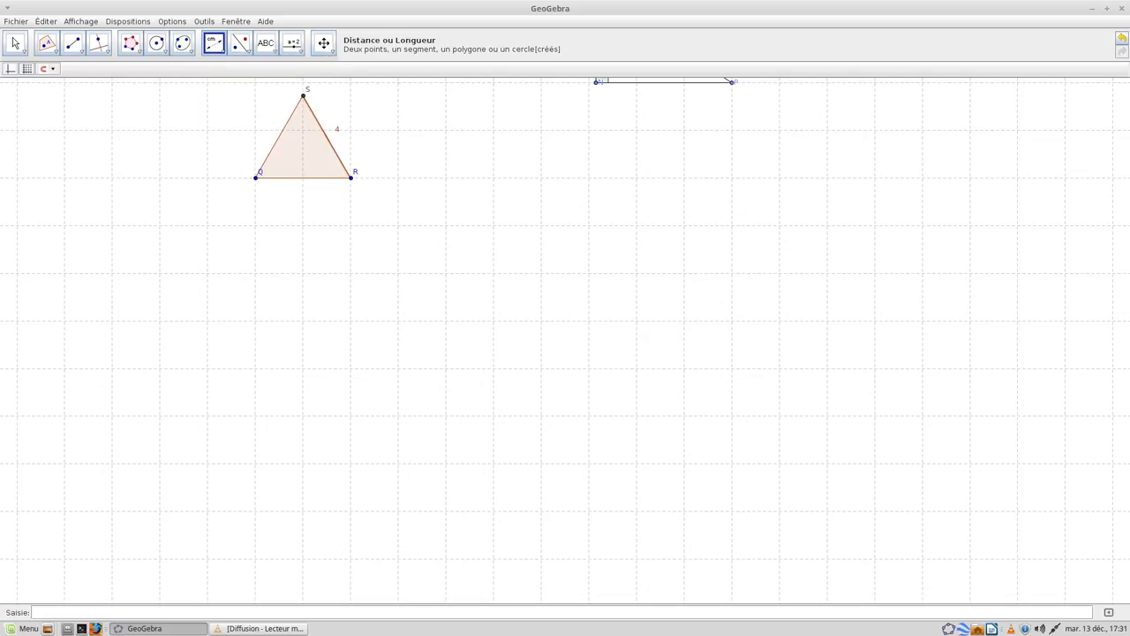
left_click(279, 137)
Shift the equilateral triangle lower and reposition vertices R and Q, making its sides about 4.58 units long
key("Escape")
left_click_drag(351, 178, 416, 187)
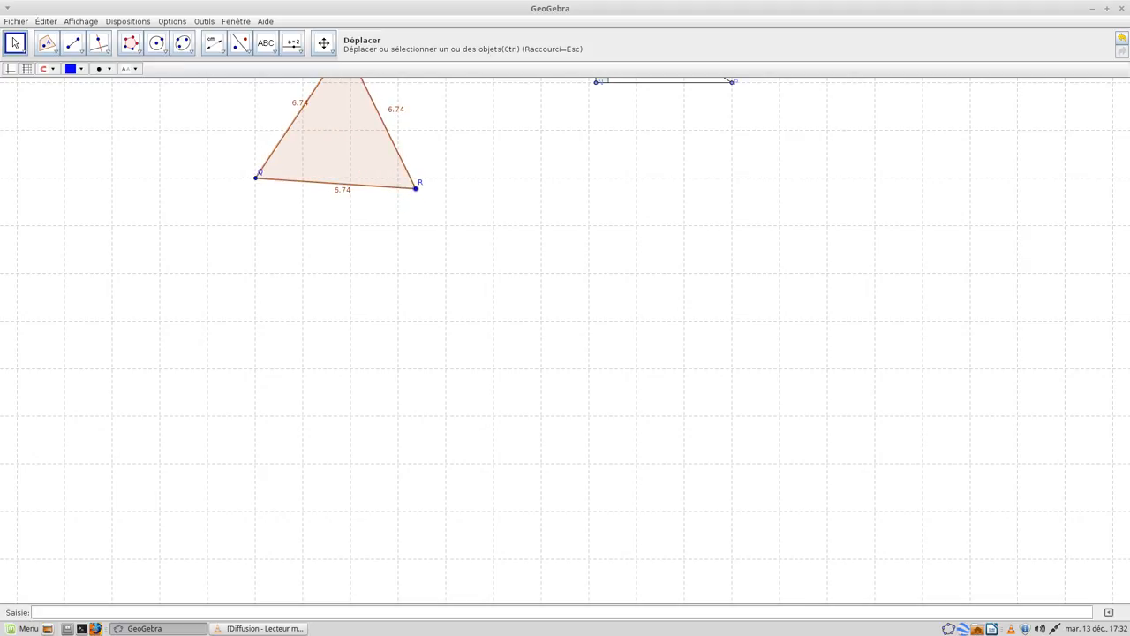
left_click_drag(342, 139, 334, 192)
left_click_drag(246, 232, 304, 273)
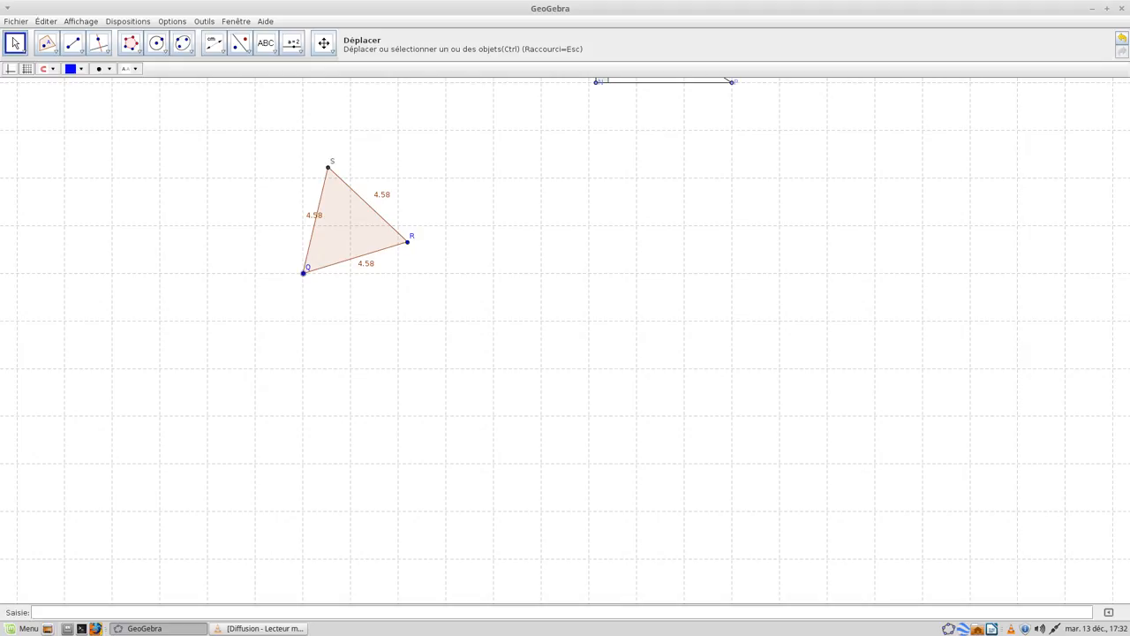
Construct a given angle of 90° counterclockwise in an empty area, with its vertex one grid square above the first point
left_click(324, 43)
left_click_drag(398, 265, 418, 149)
left_click_drag(627, 325, 417, 147)
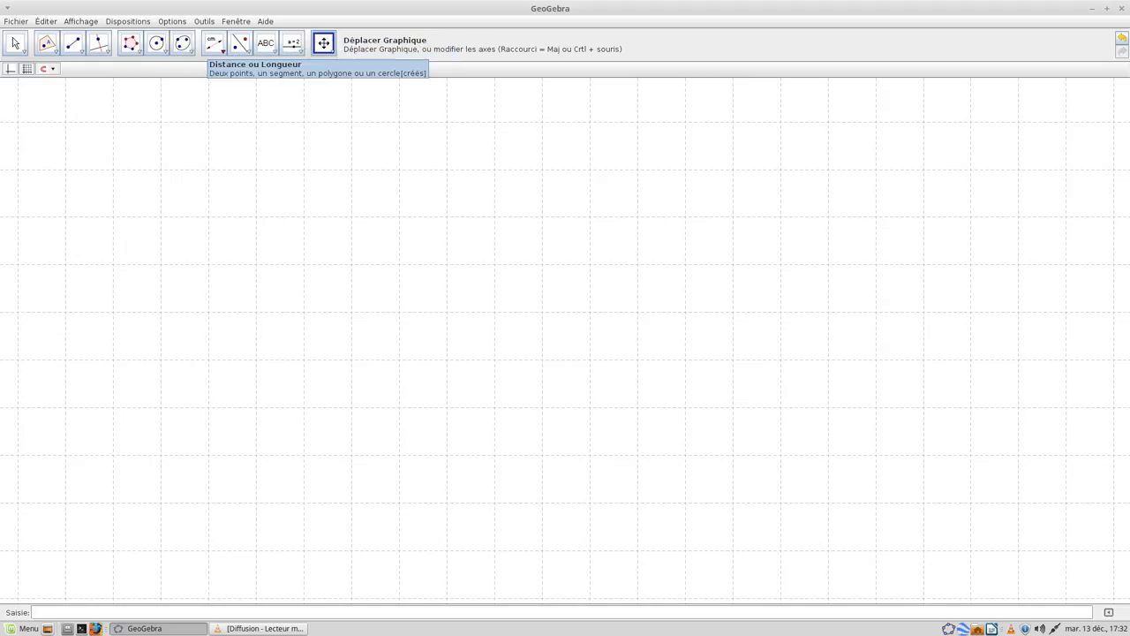
left_click(215, 43)
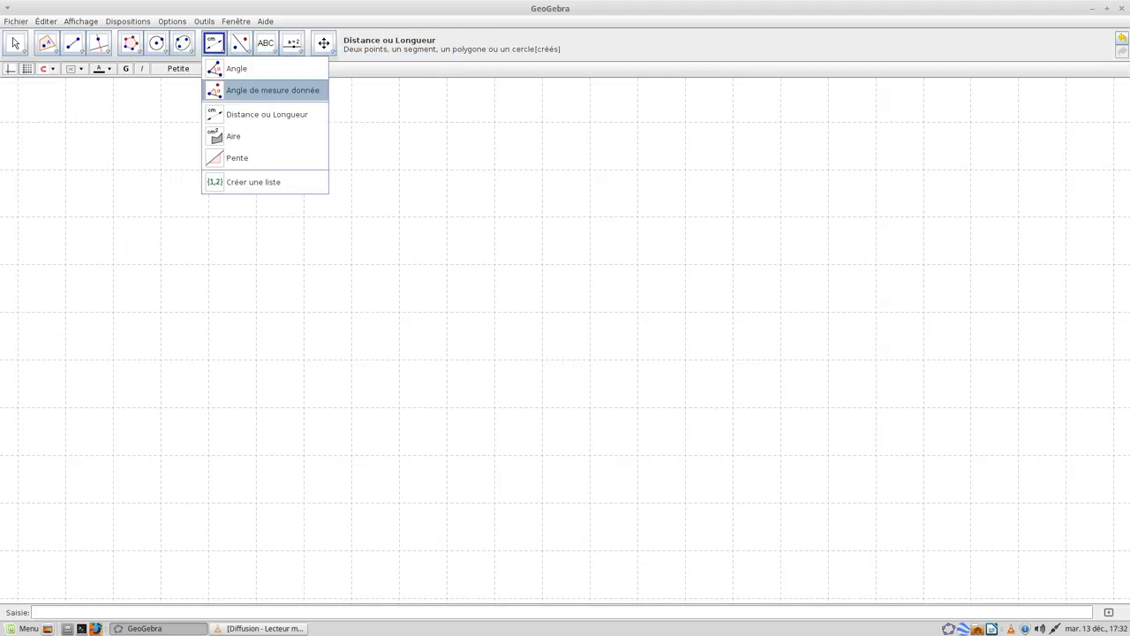
left_click(265, 90)
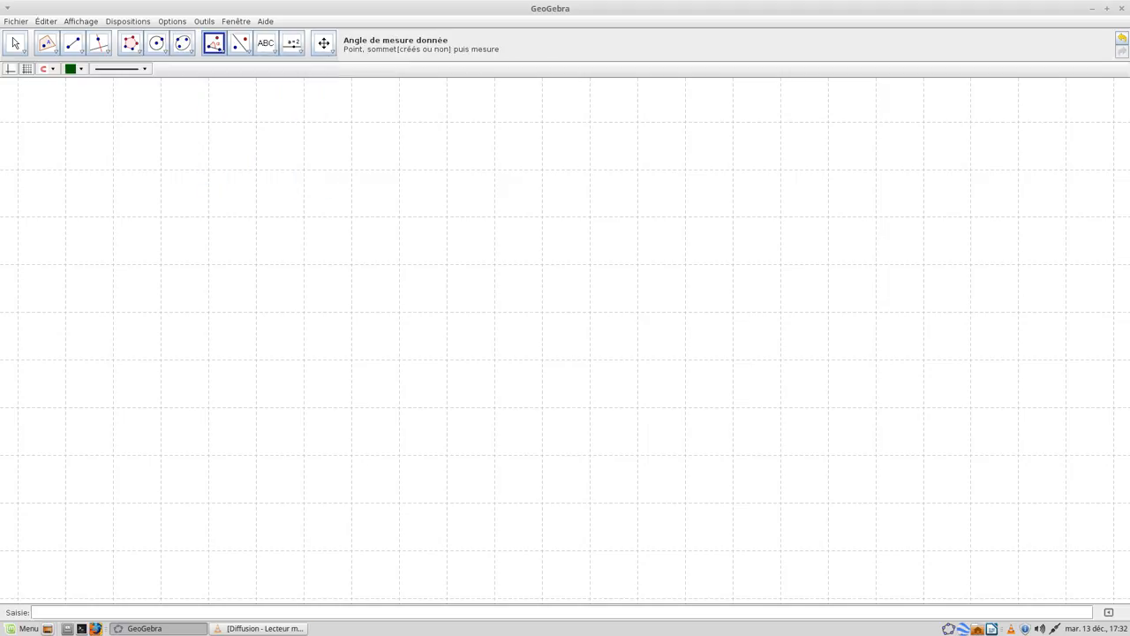
left_click(305, 168)
left_click(305, 121)
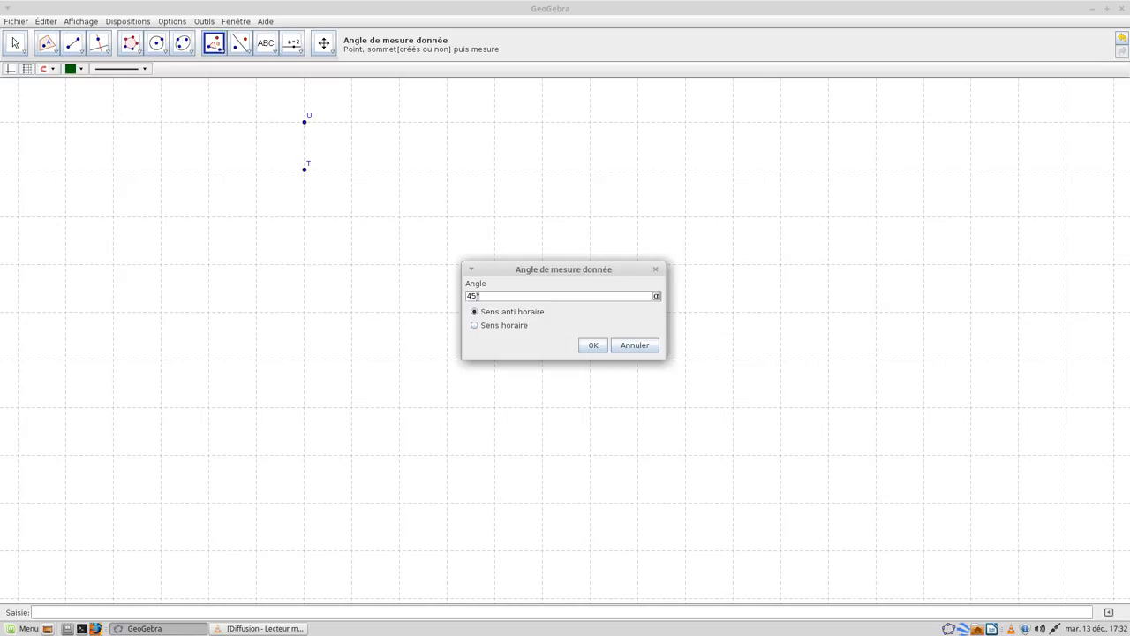
key("BackSpace")
key("BackSpace")
type("90")
key("Return")
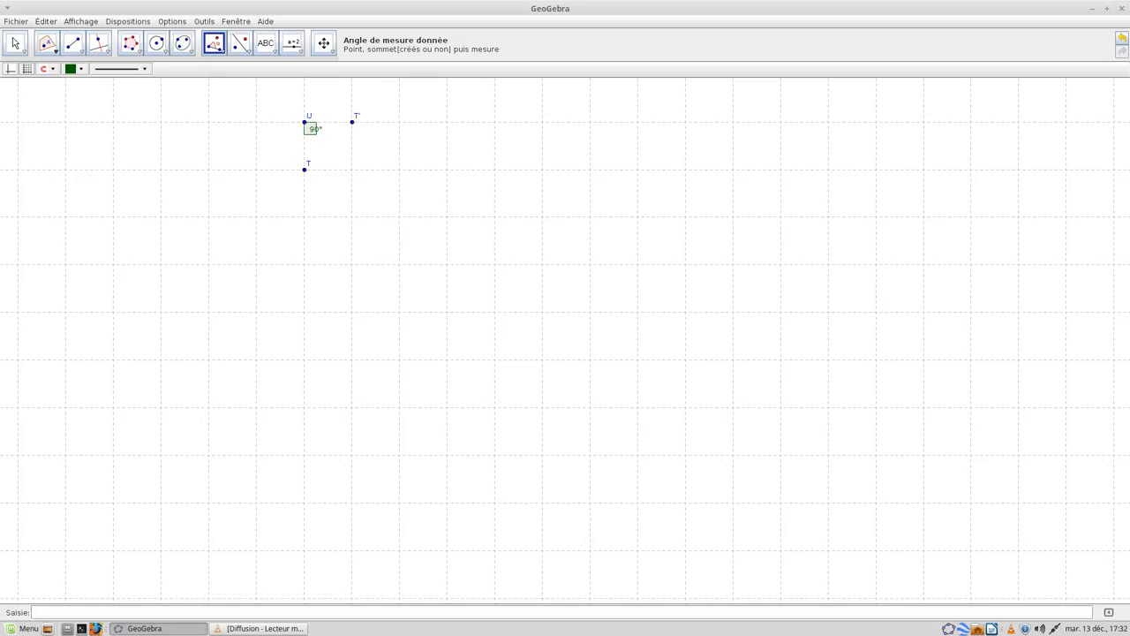
Move the 90° angle's vertex U to three grid squares right of point T and one square below it
key("Escape")
left_click(353, 122)
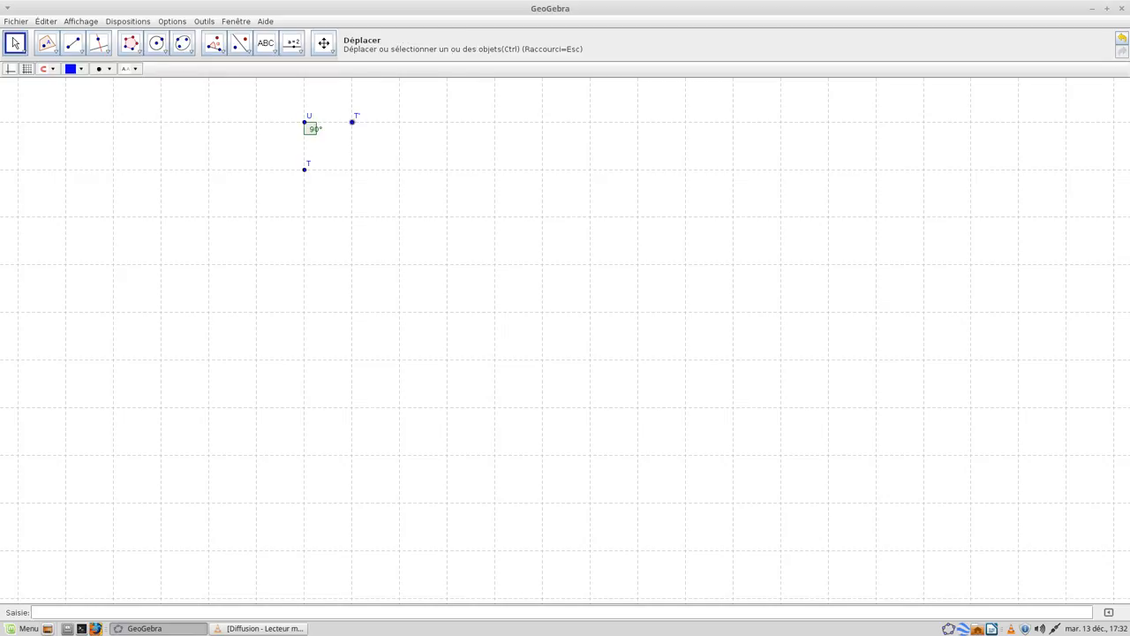
key("Escape")
left_click(353, 122)
key("Escape")
left_click_drag(304, 122, 448, 217)
Join points T, U and T' with three segments, and move U nearly level with T, about 3.59 units from it
left_click(73, 42)
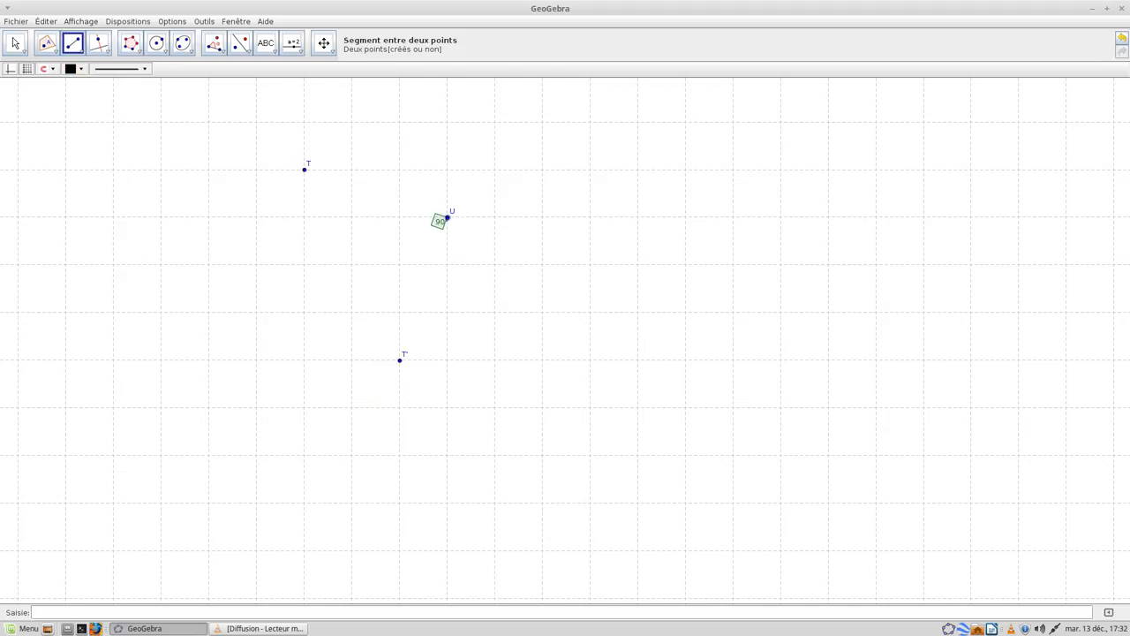
left_click(447, 217)
left_click(305, 168)
left_click(448, 217)
left_click(400, 359)
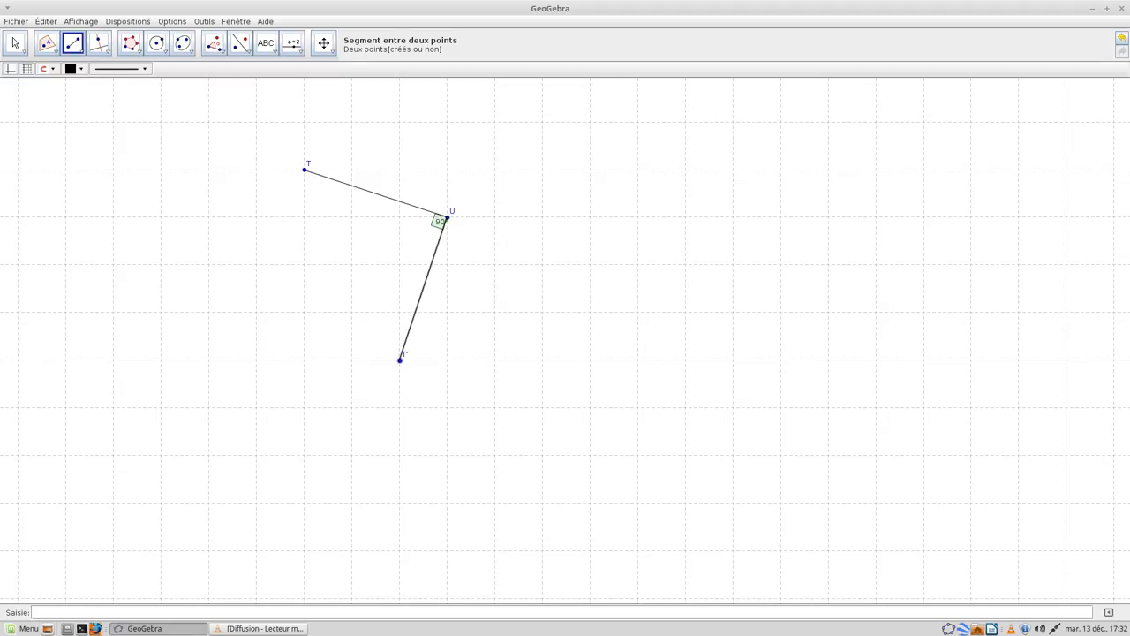
left_click(400, 359)
left_click(305, 169)
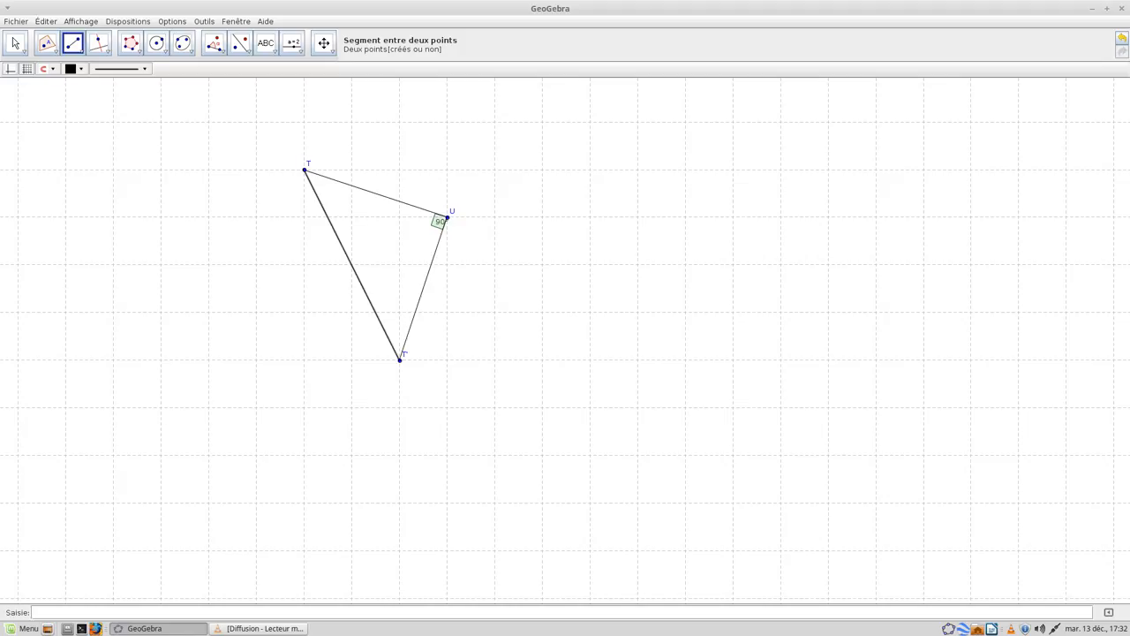
key("Escape")
left_click_drag(448, 217, 390, 167)
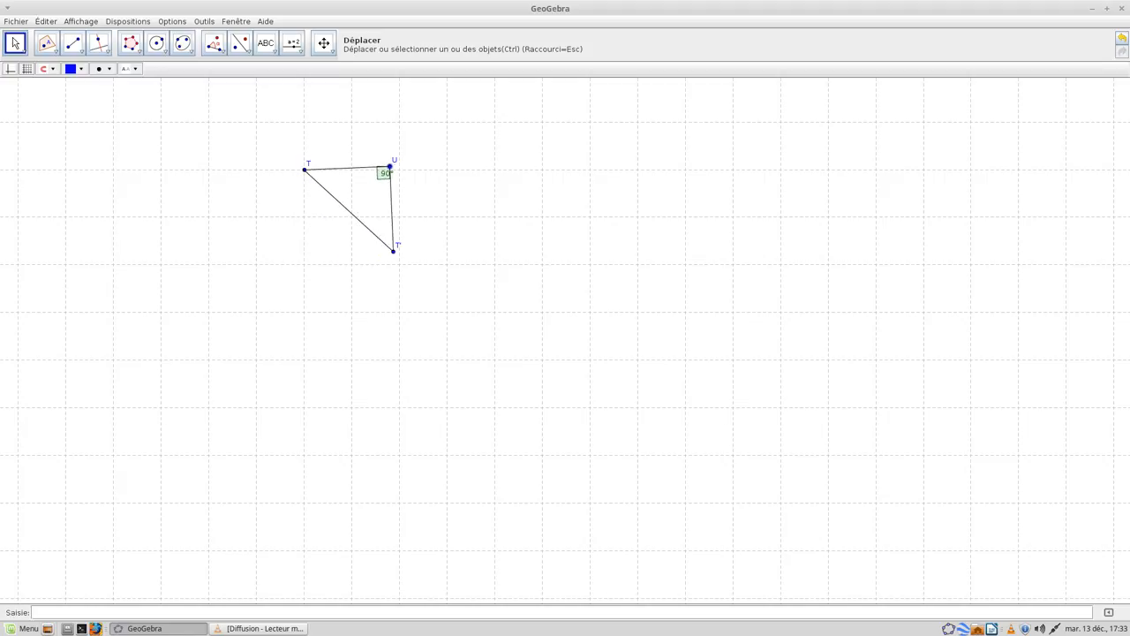
Label the lengths of sides TU, TT' and UT' of the new right triangle with the distance tool
left_click(214, 42)
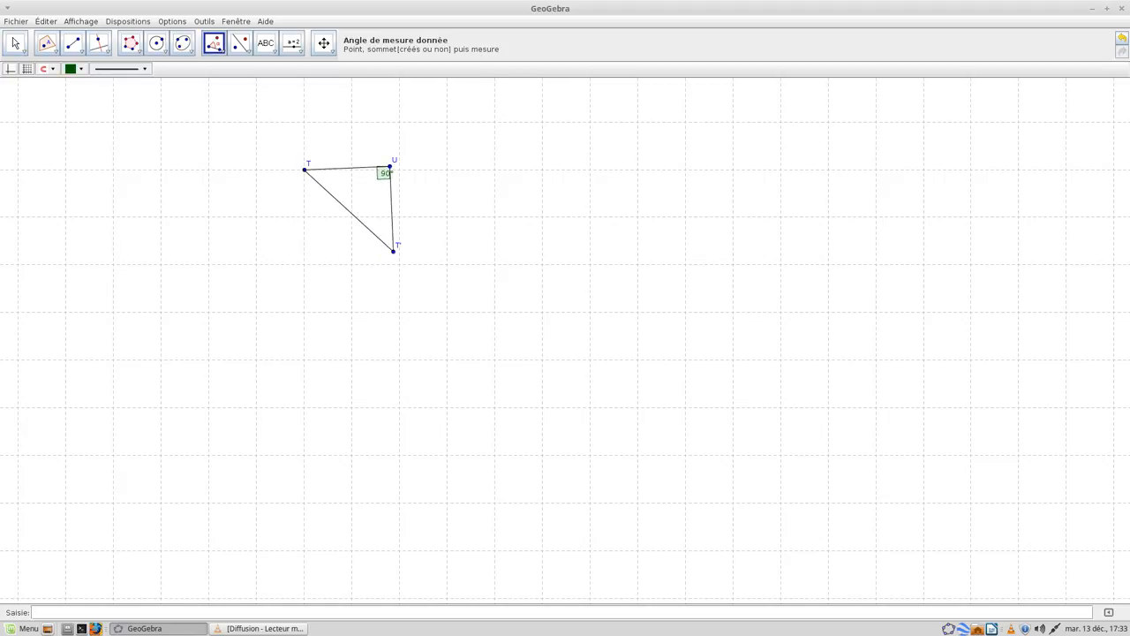
left_click(213, 42)
left_click(256, 114)
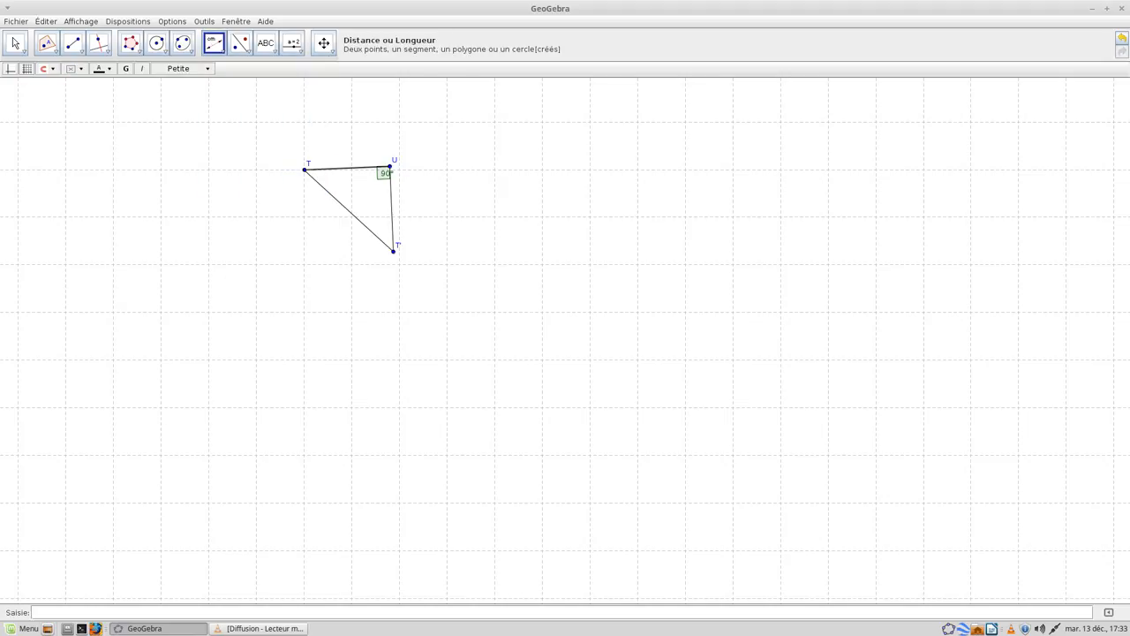
left_click(349, 167)
left_click(350, 211)
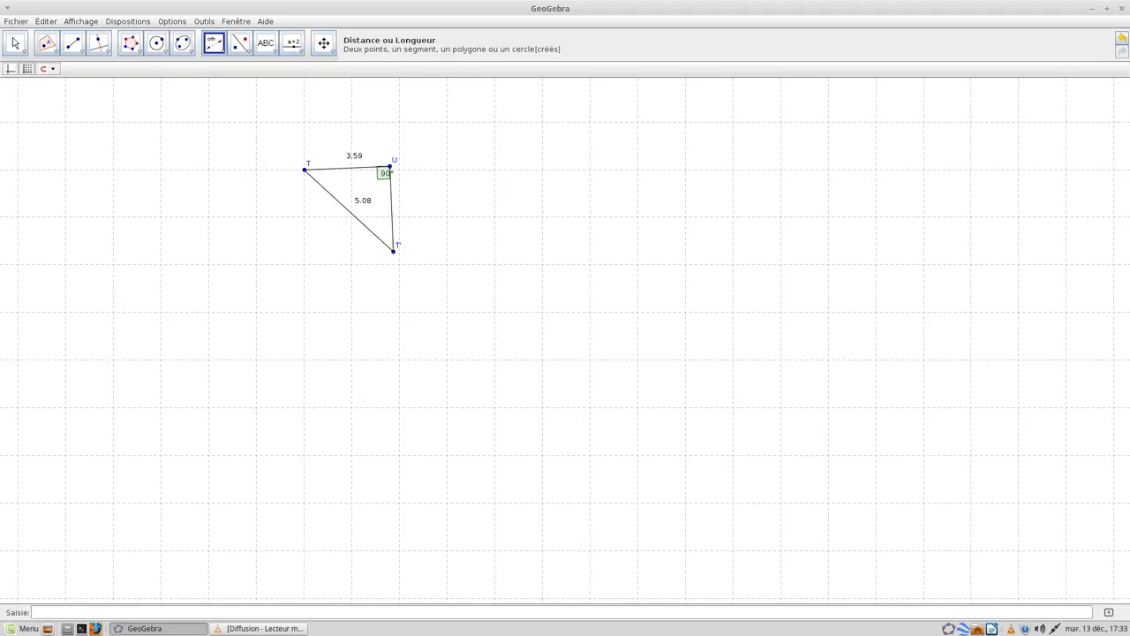
left_click(392, 208)
left_click(324, 42)
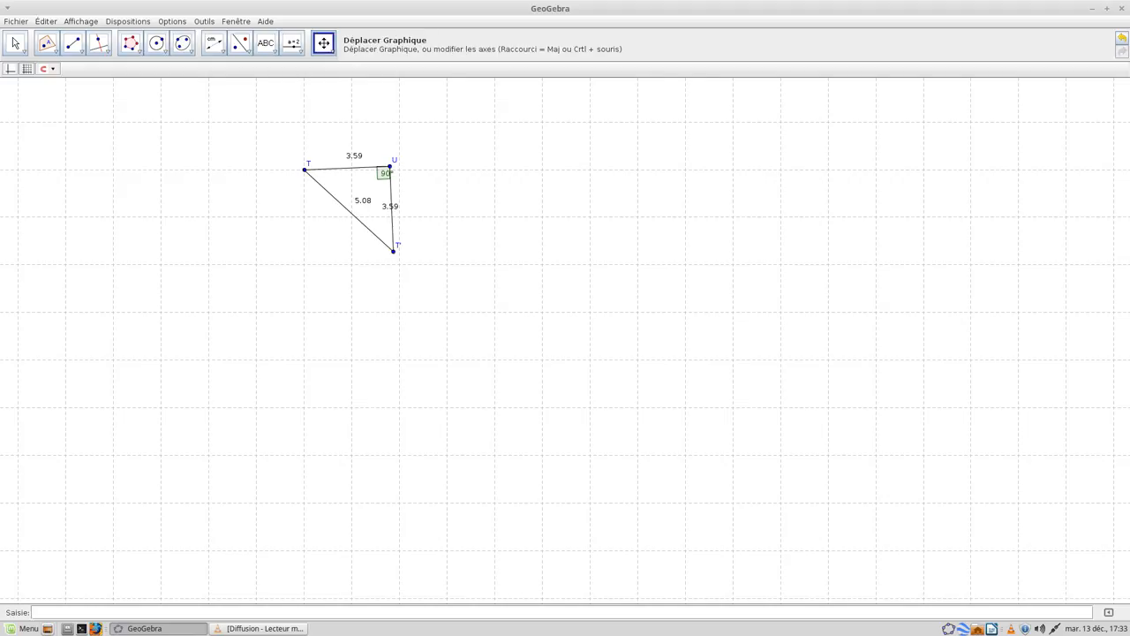
left_click_drag(424, 336, 697, 229)
left_click_drag(667, 144, 379, 151)
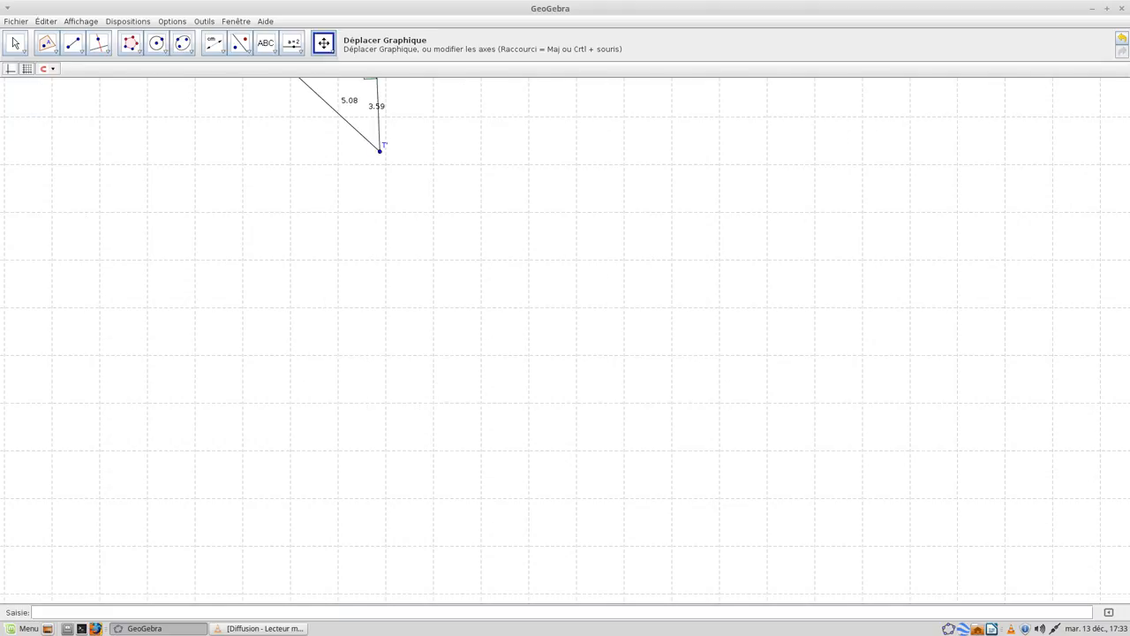
left_click(265, 628)
left_click(265, 628)
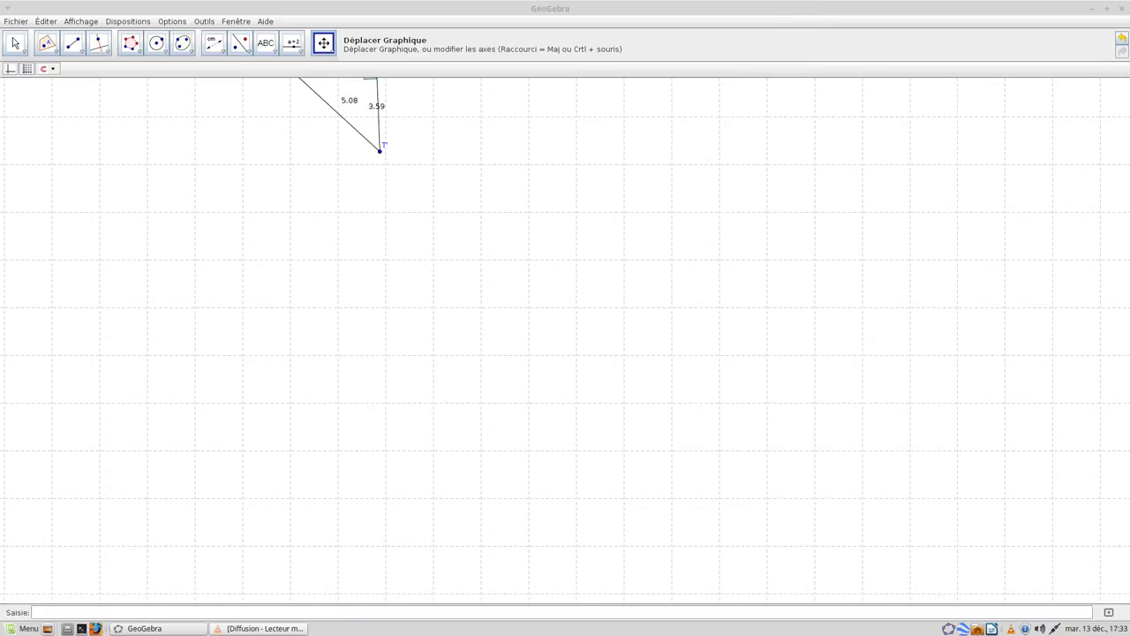